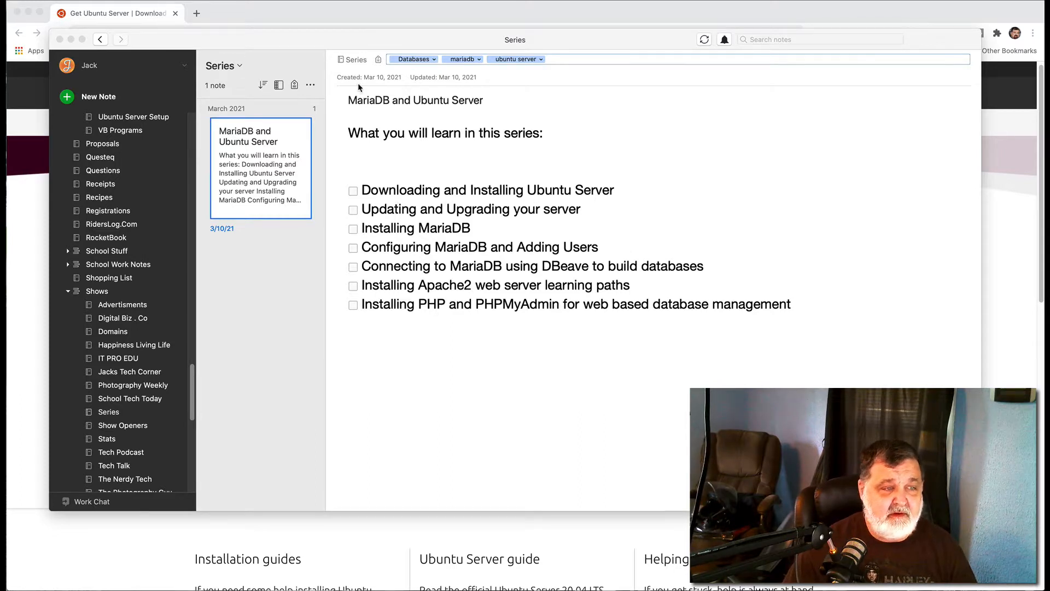
Step: Minimize the Evernote MariaDB/Ubuntu Server series note to uncover Chrome's Ubuntu Server download page
click(211, 41)
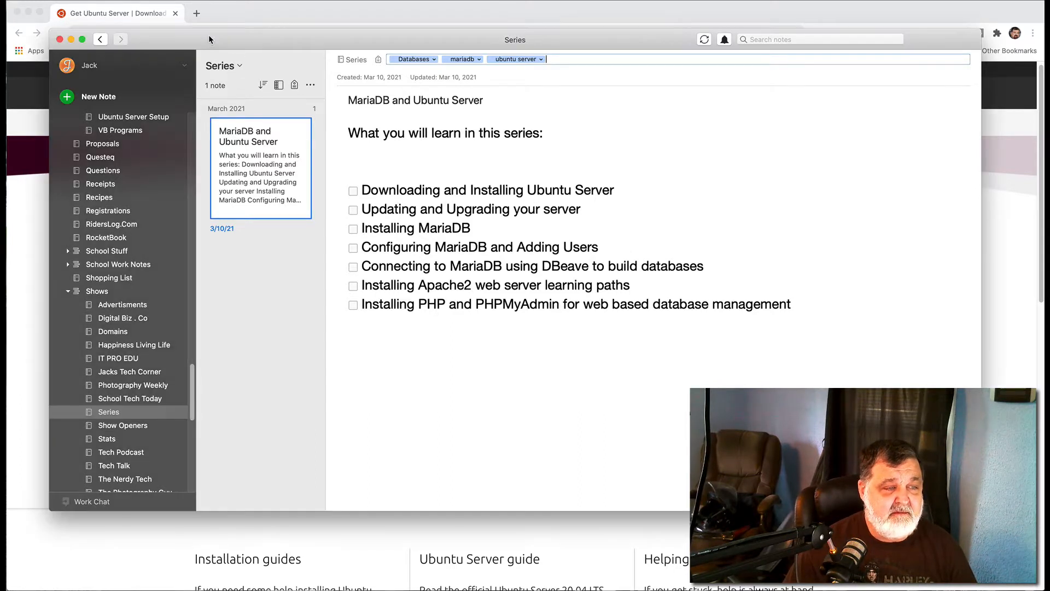
click(71, 40)
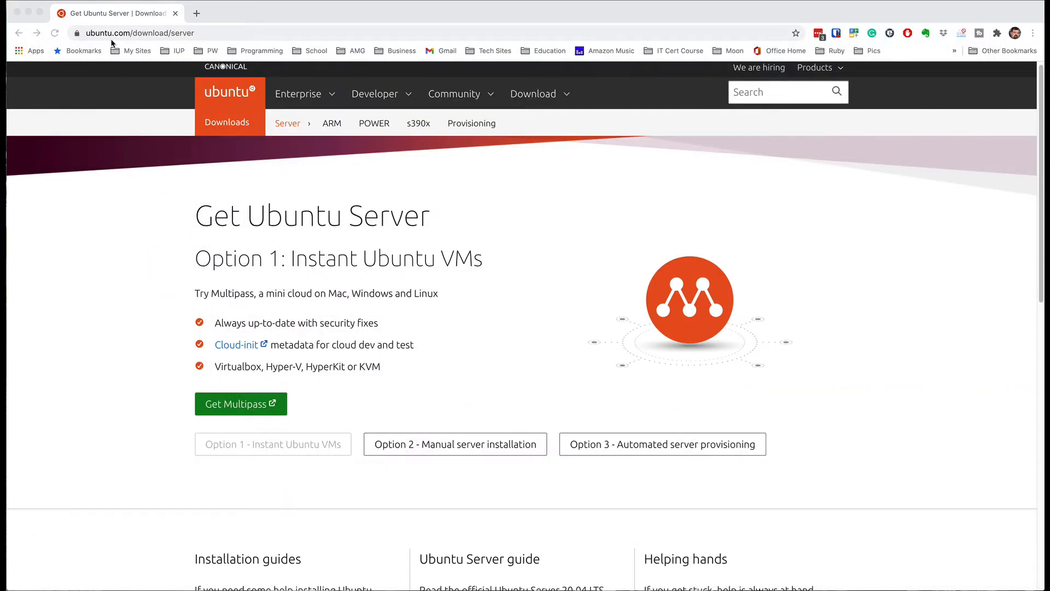
Step: Delete 'download/server' from the URL so Chrome loads the ubuntu.com home page
click(203, 33)
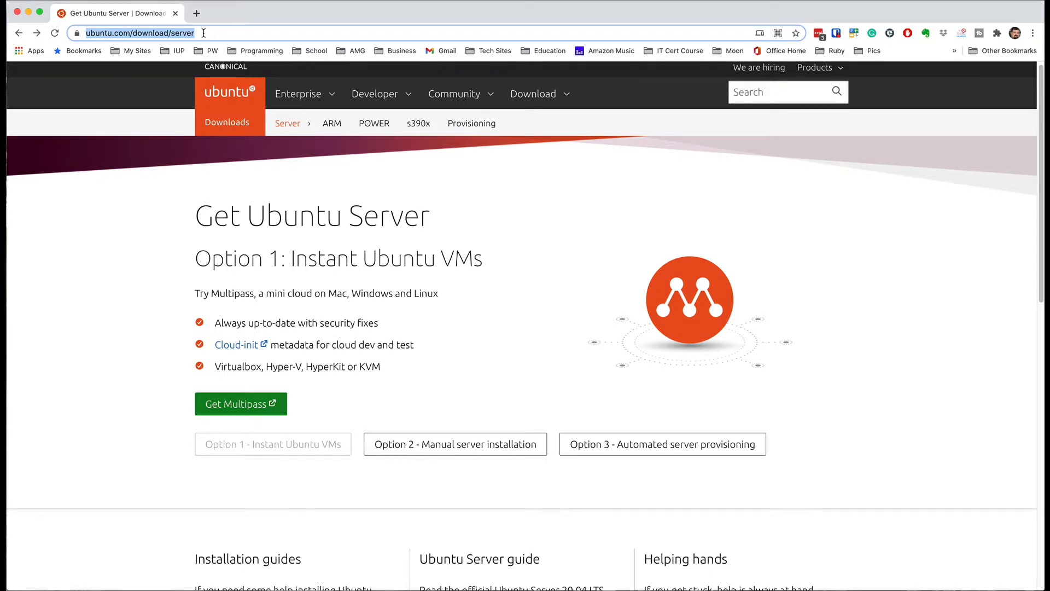
click(203, 33)
drag(222, 34, 158, 33)
click(230, 34)
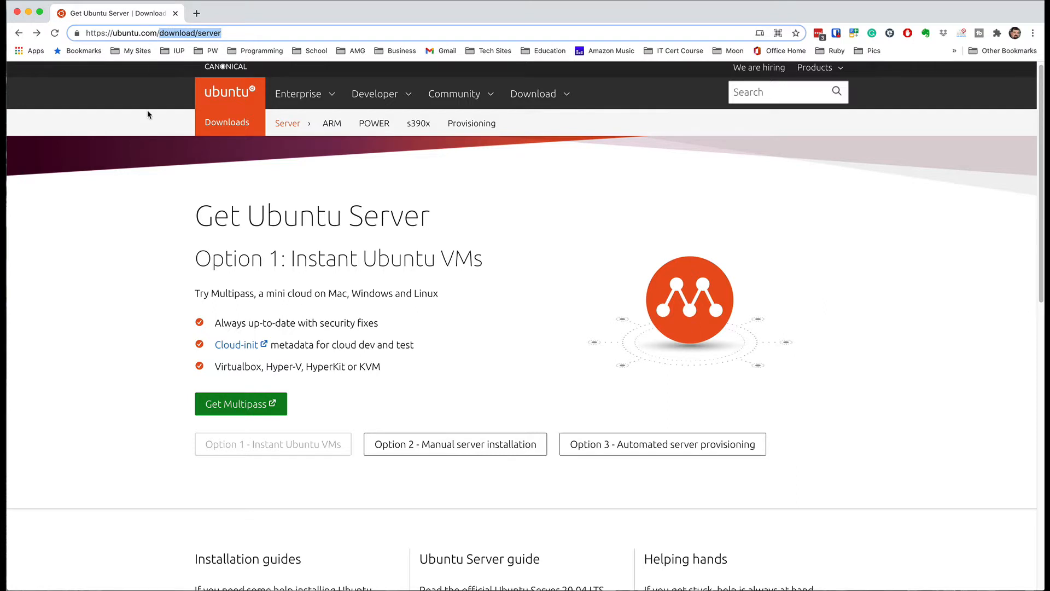
key(BackSpace)
key(Return)
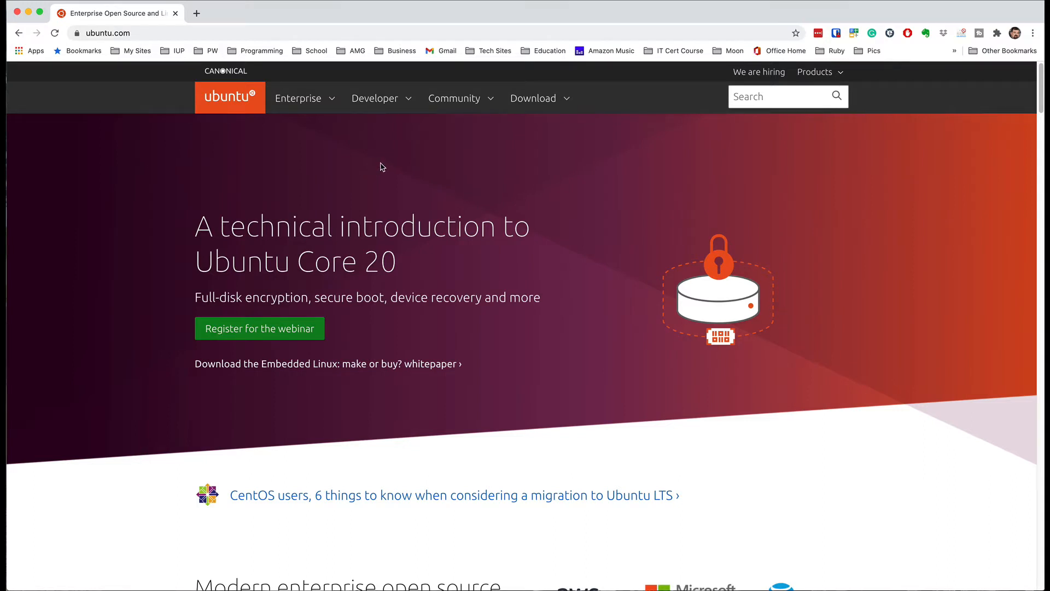
Step: Go through the Download menu to Get Ubuntu Server and expand Option 2 manual installation
click(568, 103)
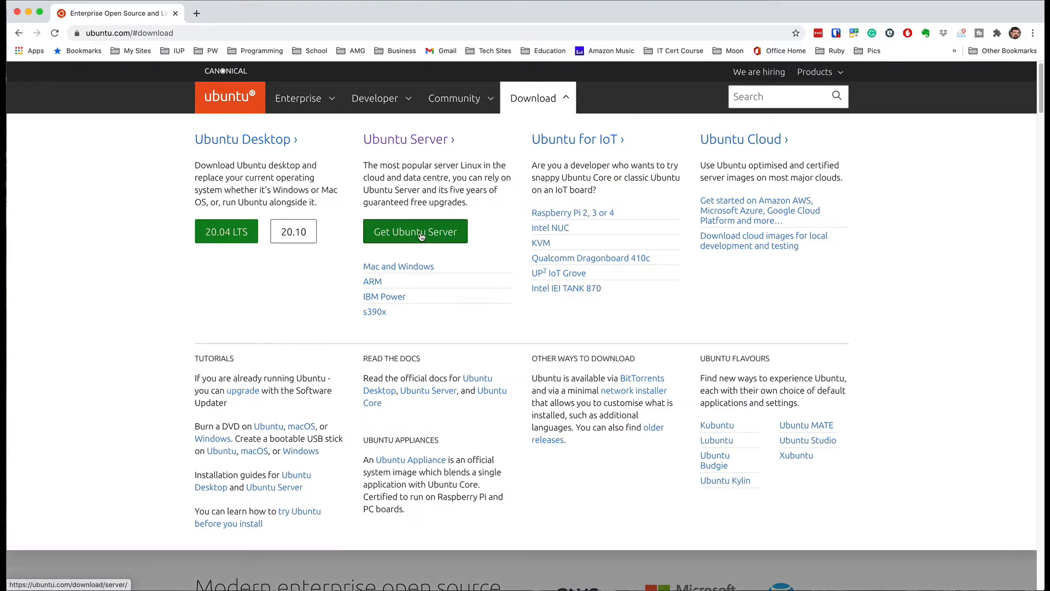
click(421, 235)
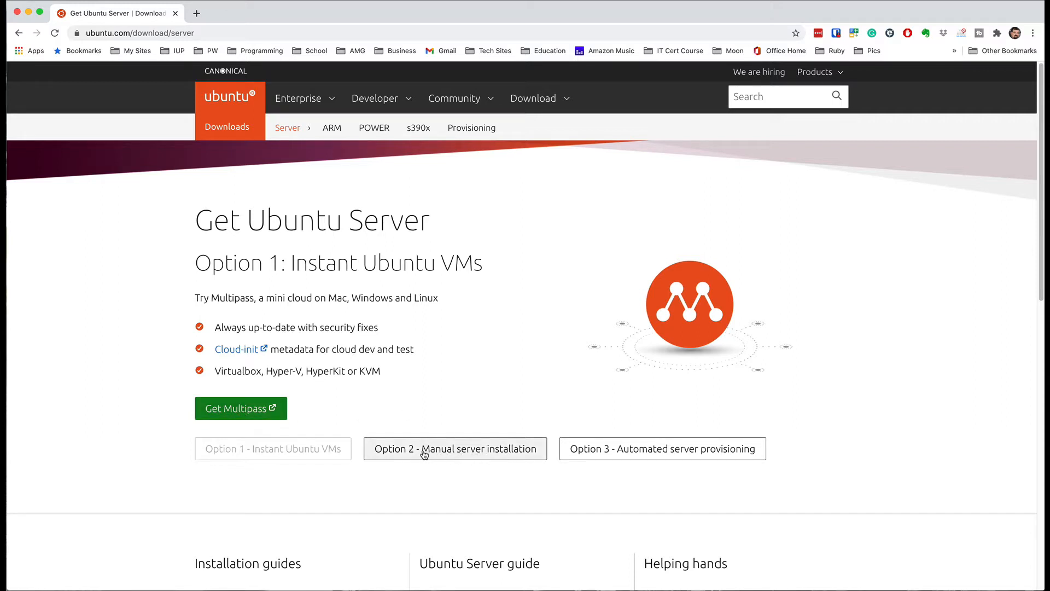
click(474, 455)
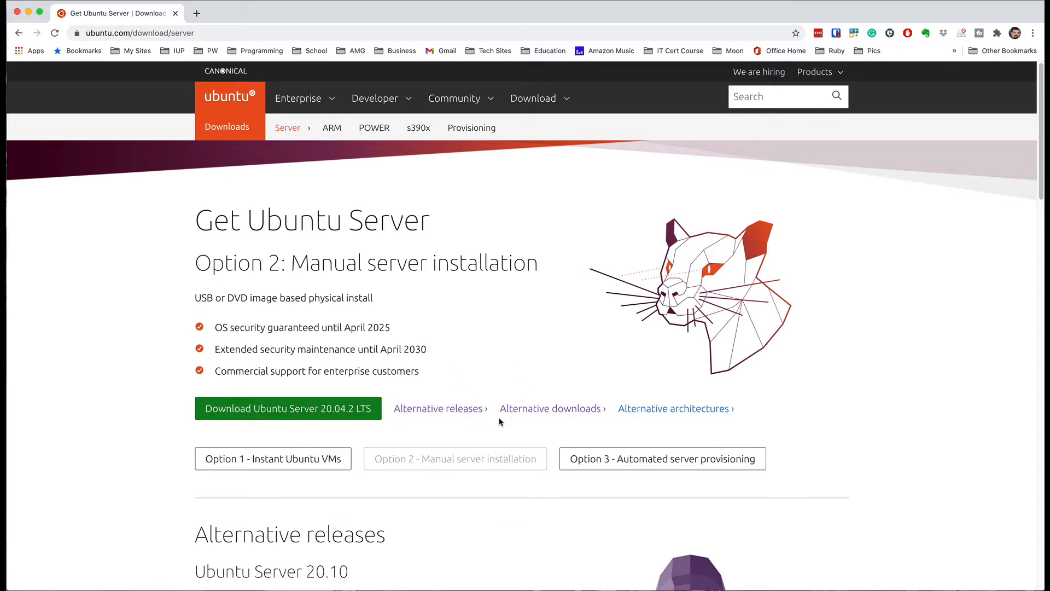
click(452, 409)
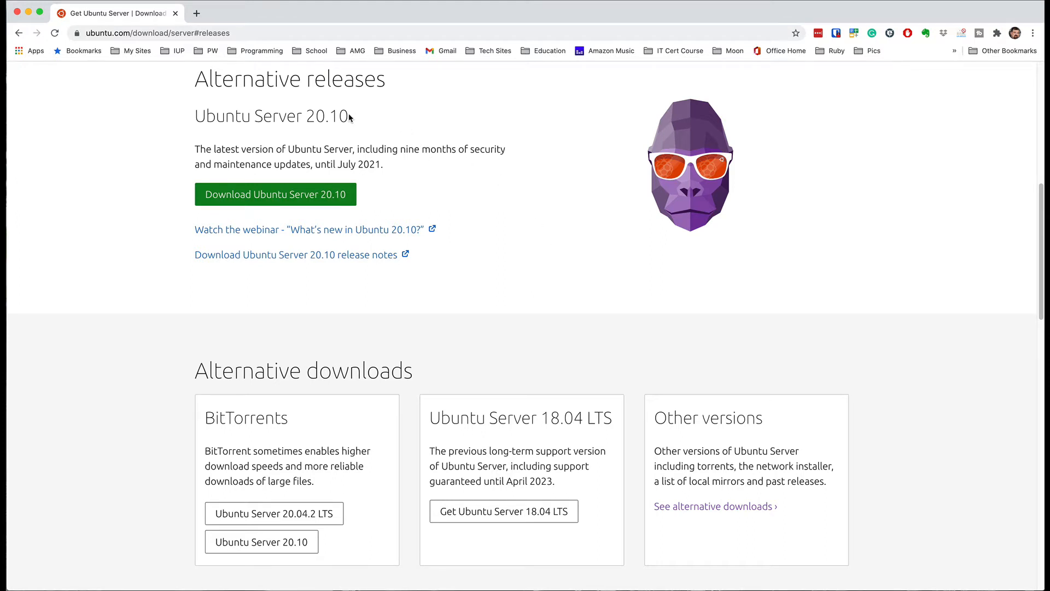
drag(355, 116, 198, 117)
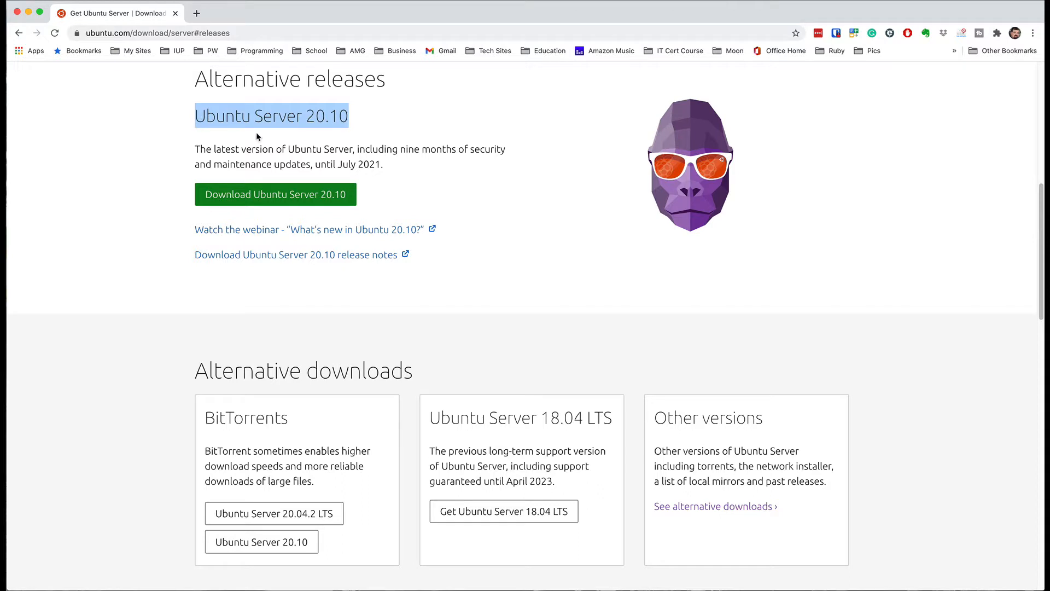
click(436, 164)
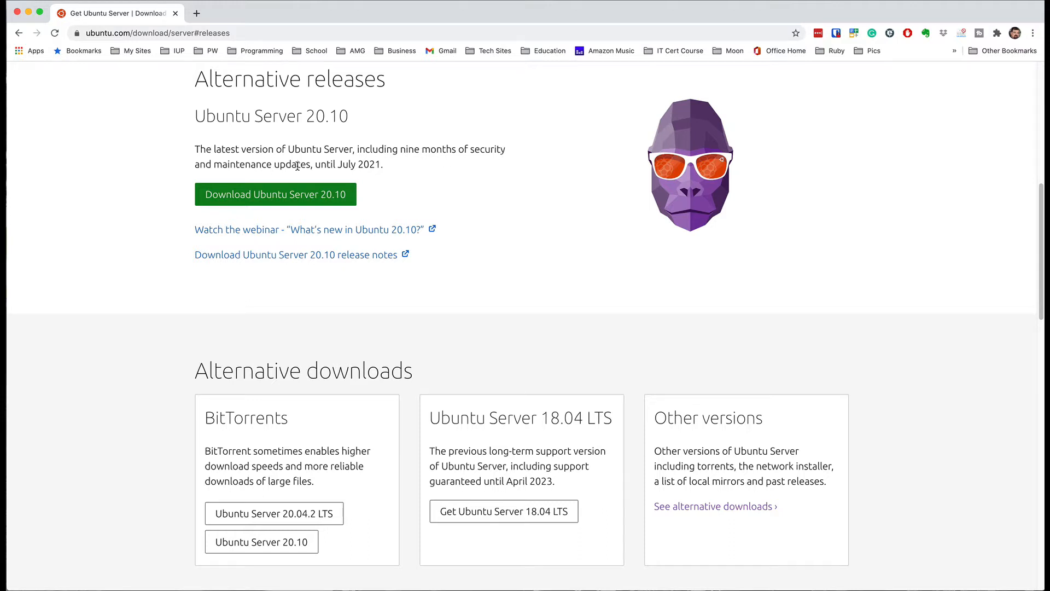
drag(310, 164, 338, 166)
click(398, 174)
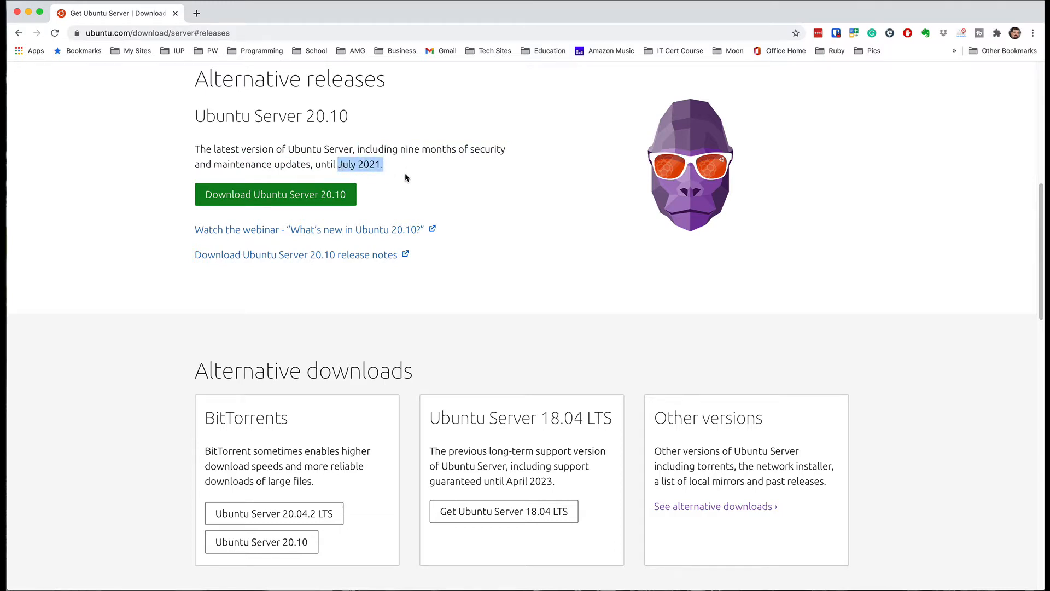
scroll(415, 179, up, 6)
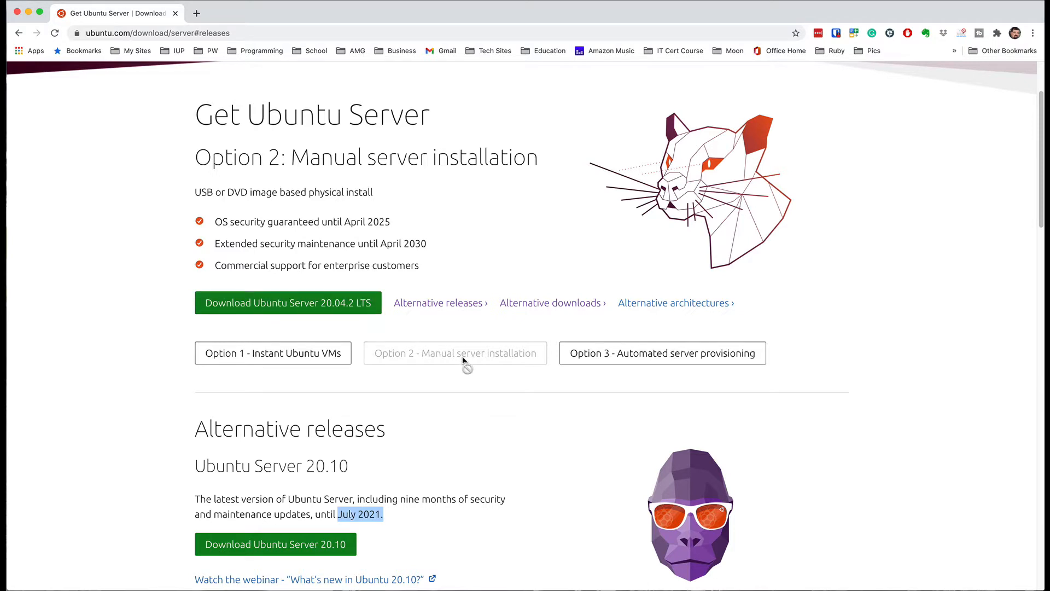
Step: Download the Ubuntu Server 20.04.2 LTS ISO, saving it in the Downloads folder
click(292, 308)
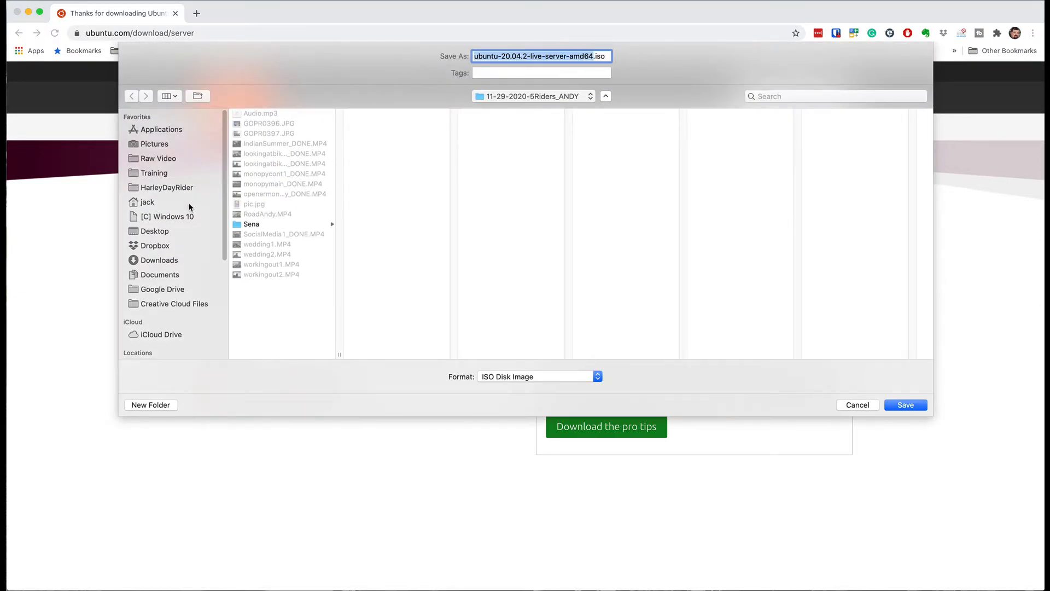
click(170, 261)
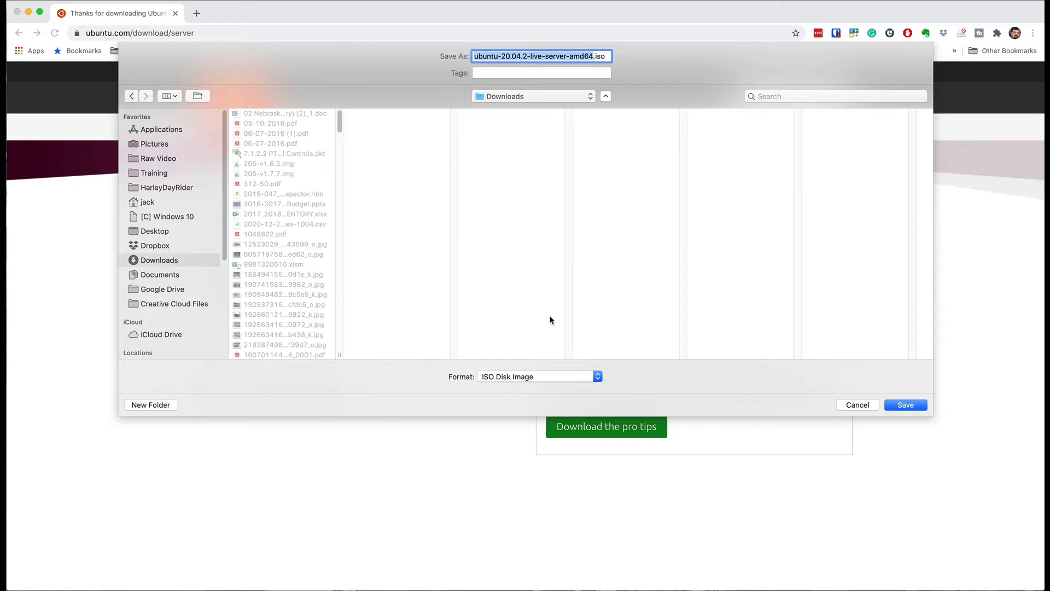
click(905, 405)
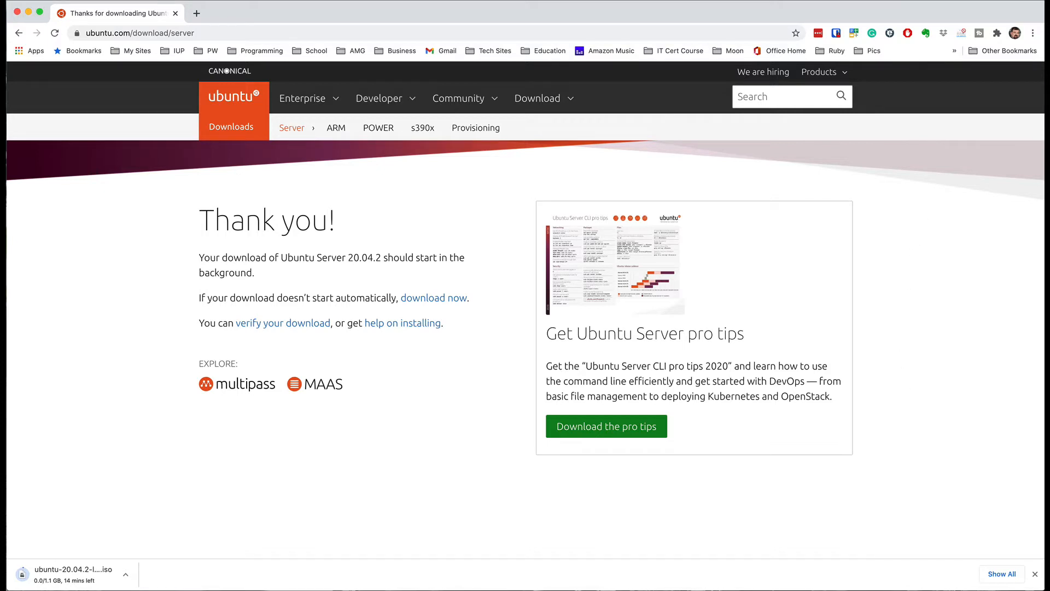
Step: Bring up the Parallels Control Center and launch the Installation Assistant for a new VM
click(931, 0)
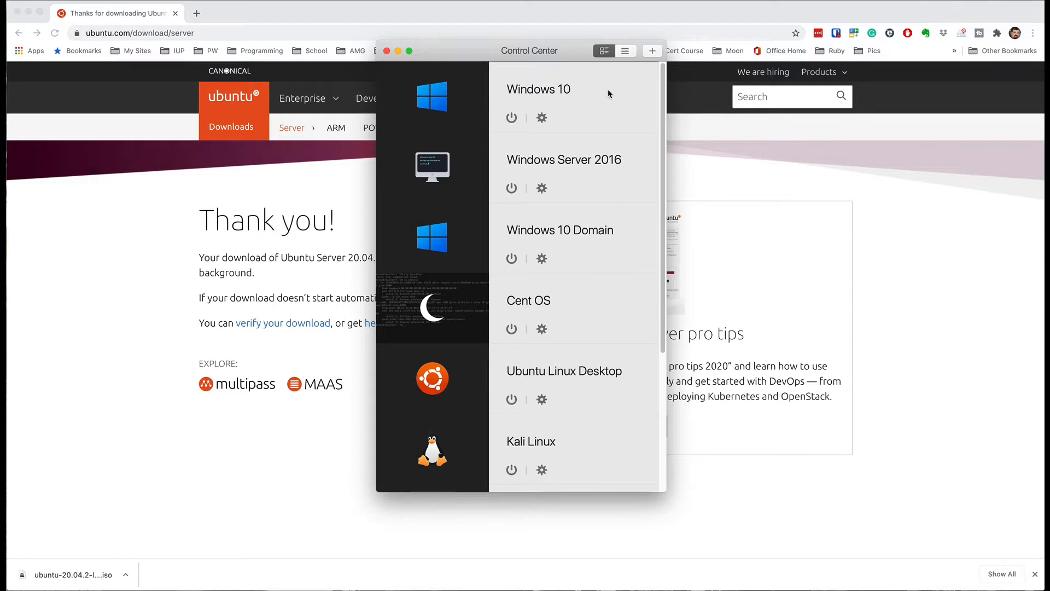
drag(525, 57, 519, 61)
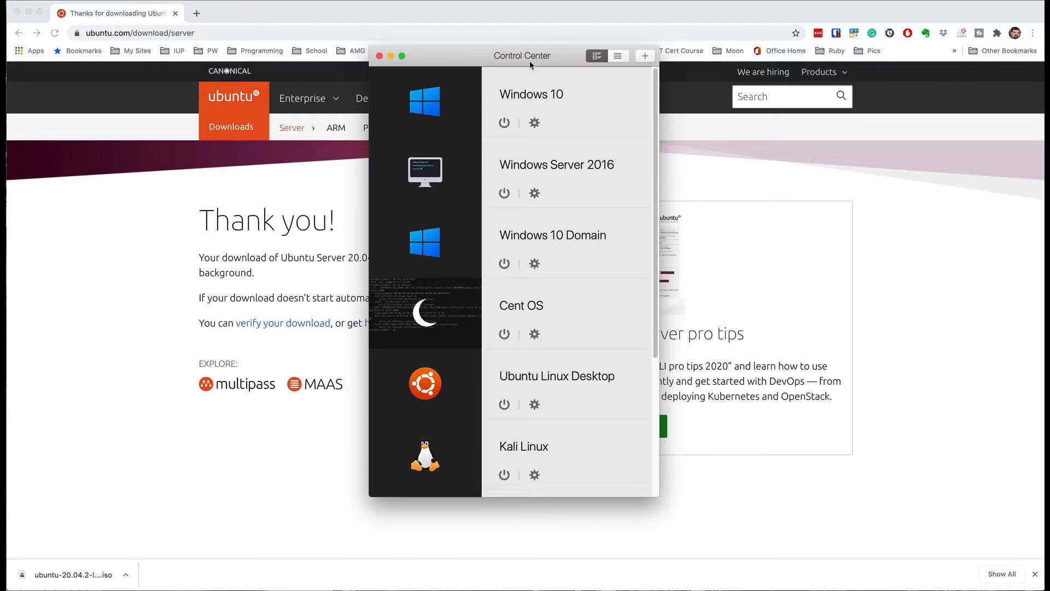
click(646, 57)
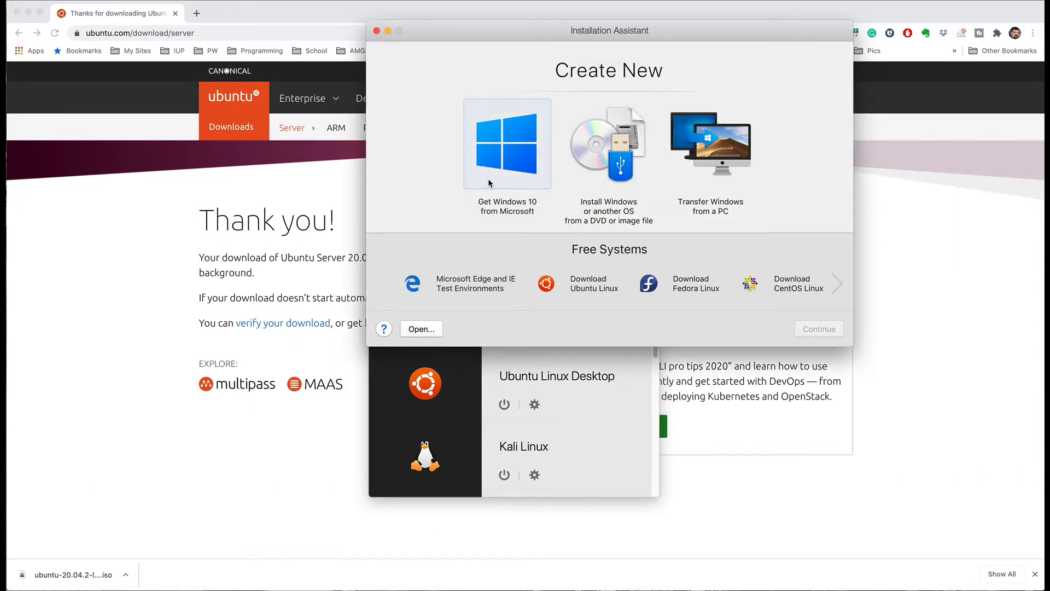
Step: Choose to install an OS from an image file, selecting the image manually
click(598, 156)
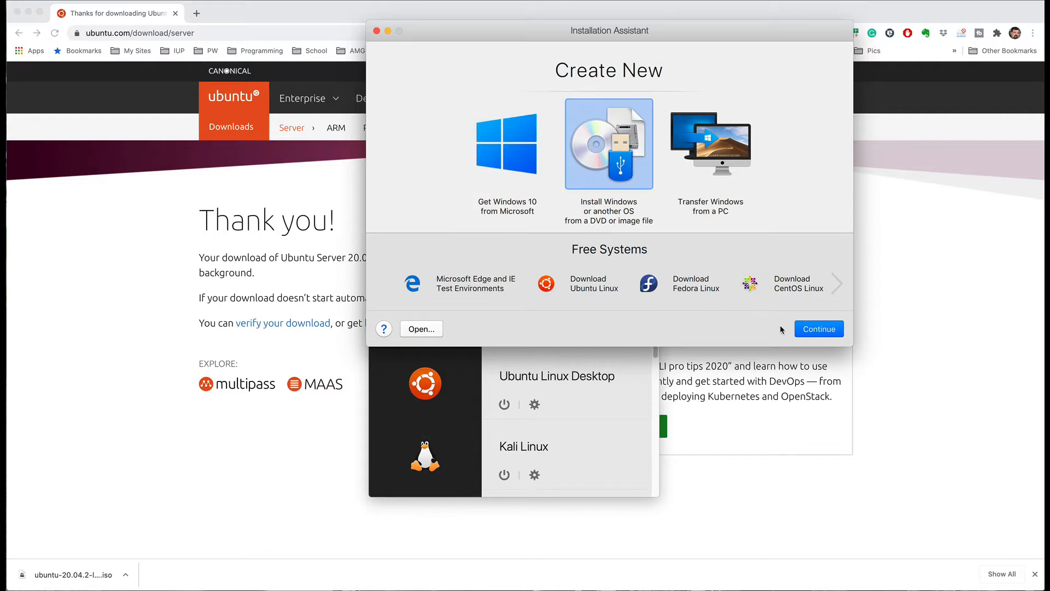
click(816, 329)
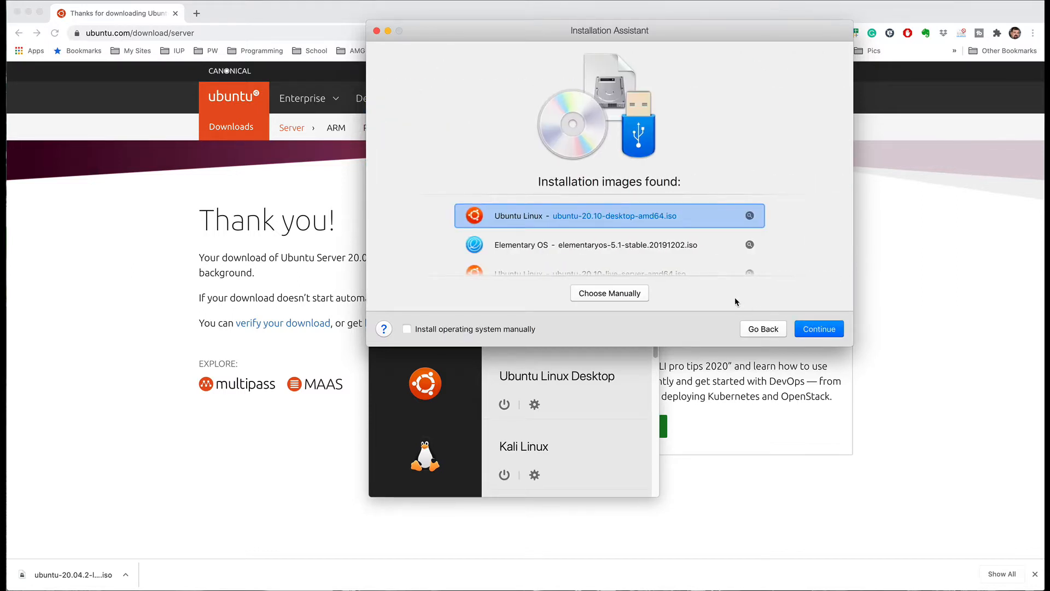
click(629, 294)
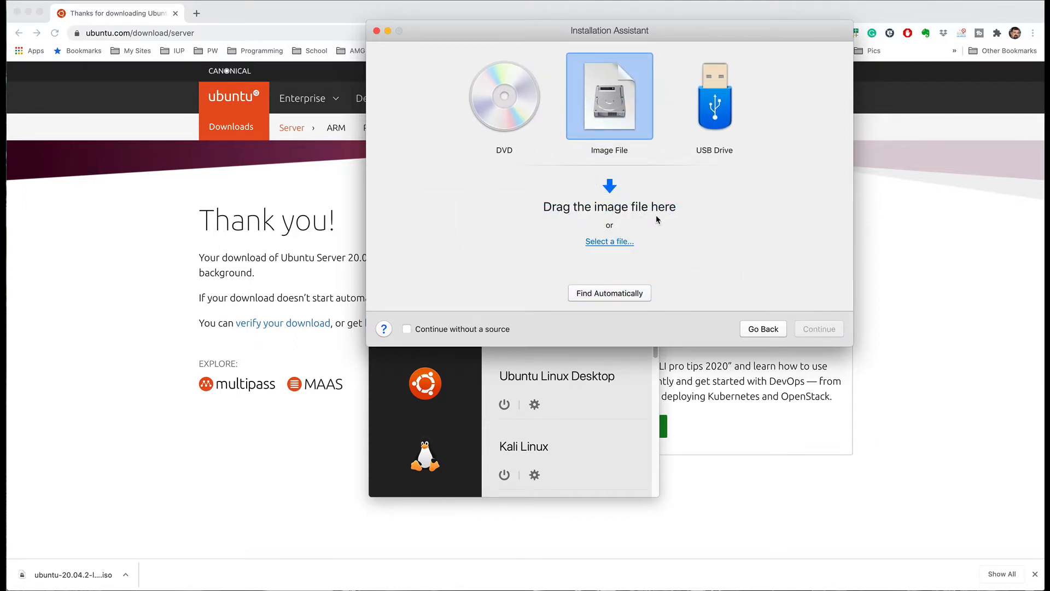
Step: Use ubuntu-20.04.2-live-server-amd64.iso from Downloads and tick 'Install operating system manually'
click(609, 242)
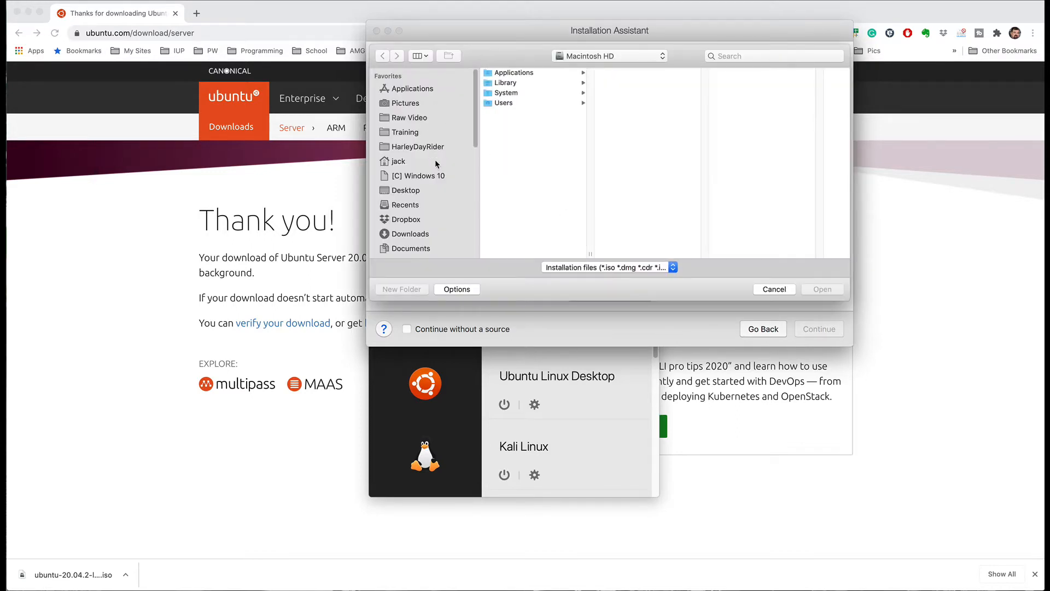
click(418, 234)
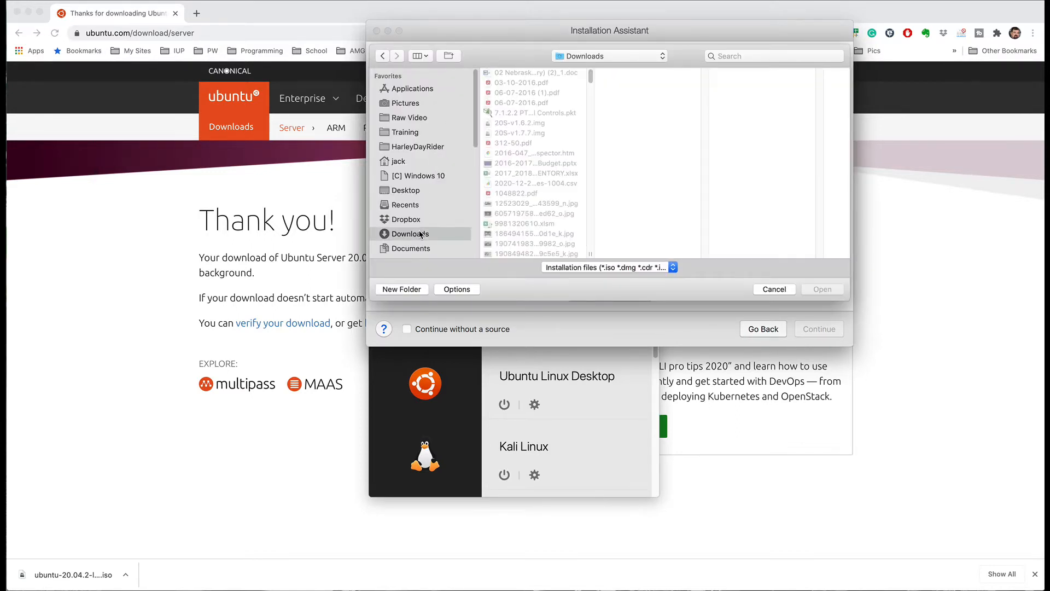
drag(591, 77, 689, 249)
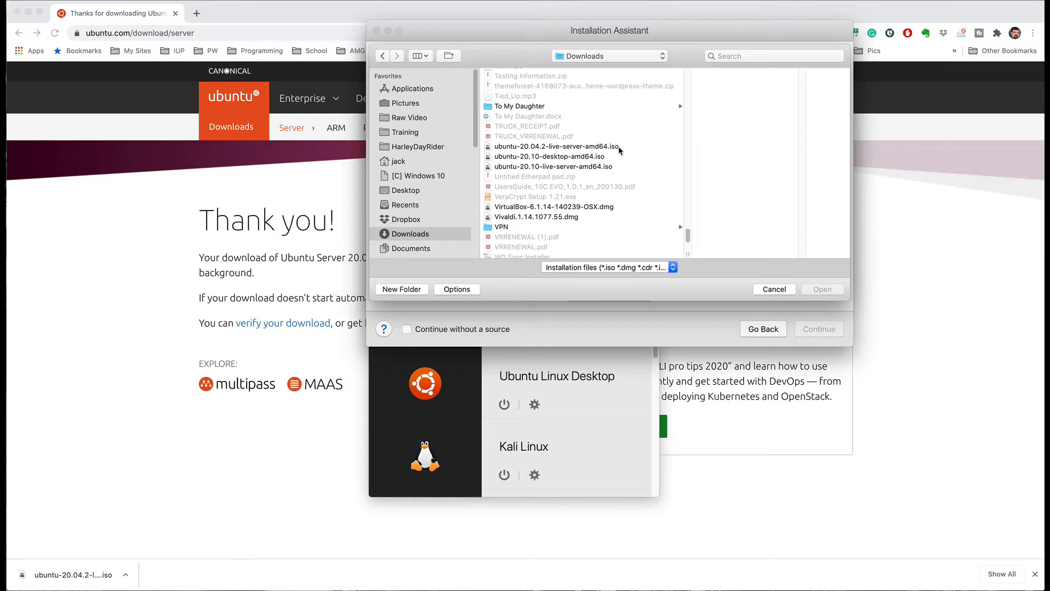
click(578, 148)
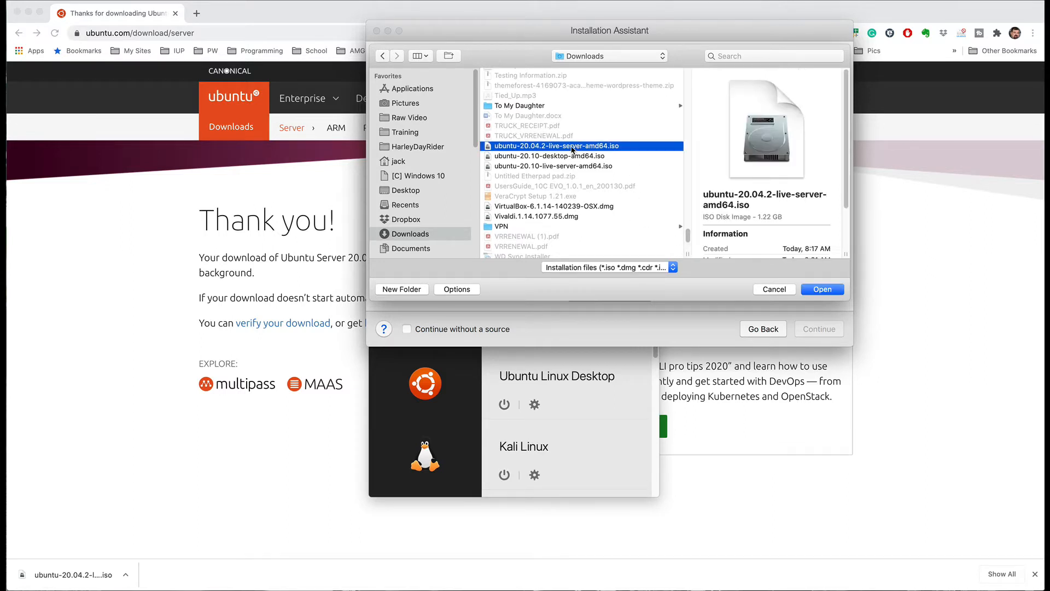
click(814, 290)
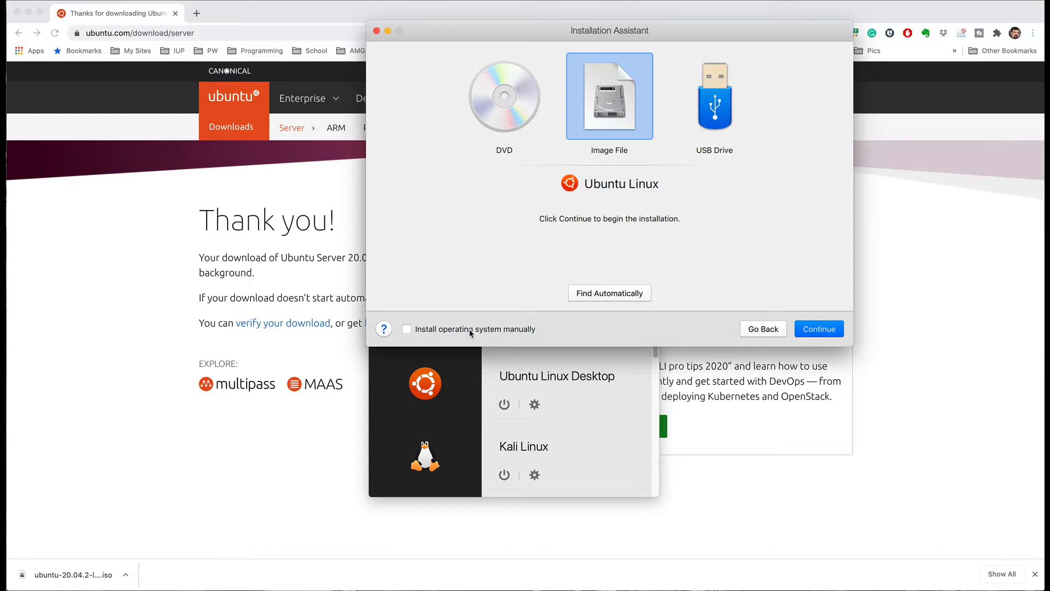
click(408, 331)
Step: Create the VM 'Ubuntu Linux Server 2' with customize-before-install on and no desktop alias
click(813, 332)
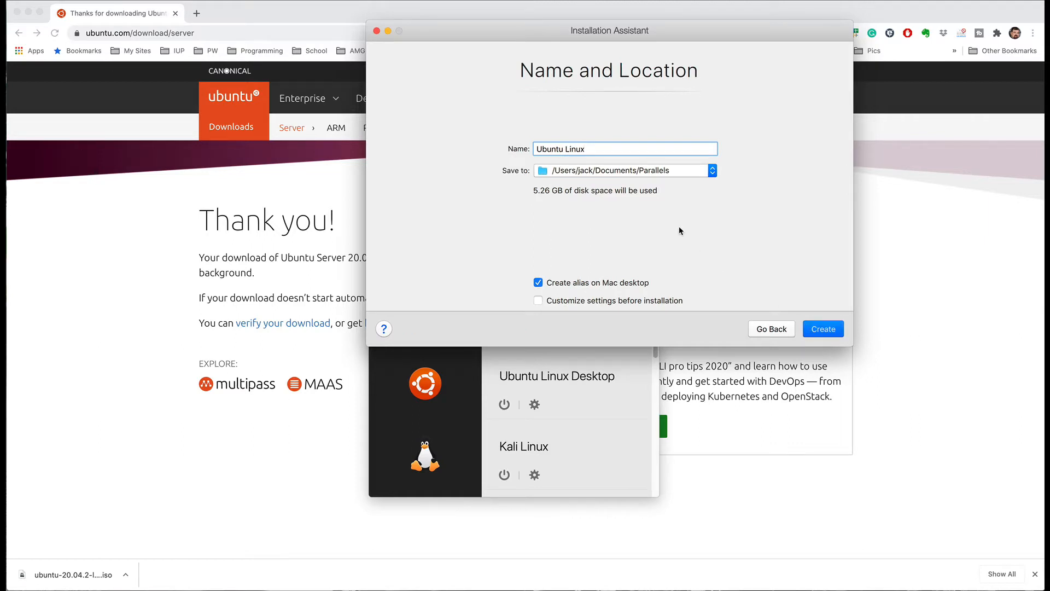
text(Server 2)
click(623, 302)
click(538, 284)
click(821, 331)
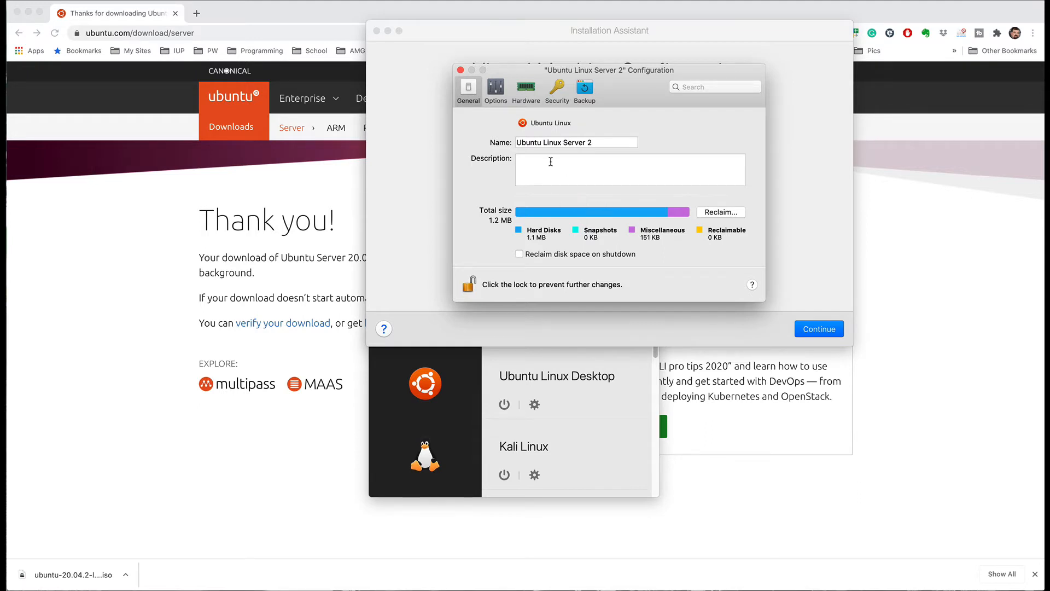
Step: Review the VM's Options, full screen settings, and advanced Hardware CPU and memory settings
click(496, 91)
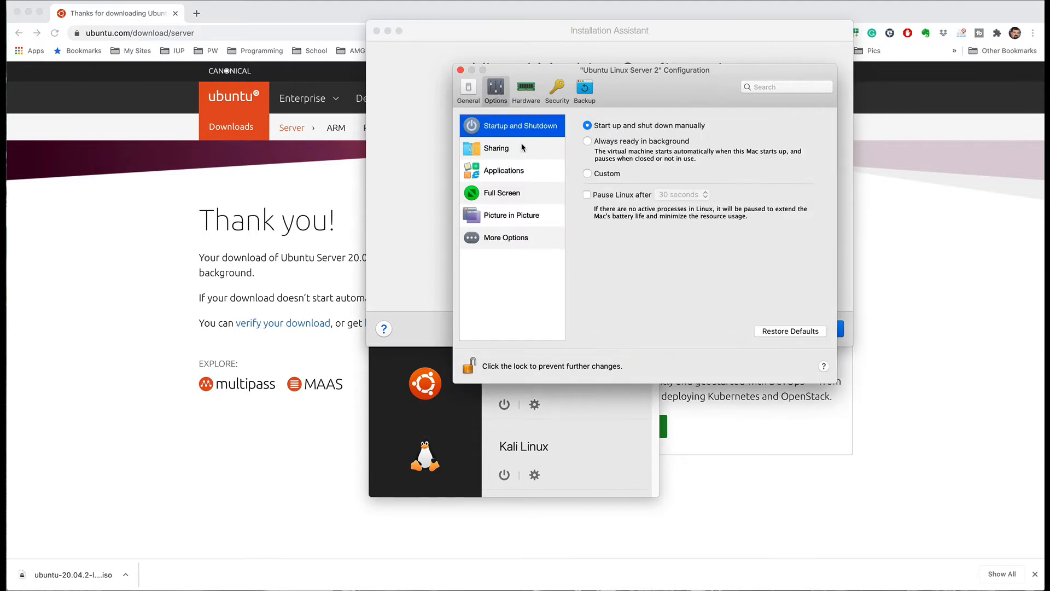
click(519, 196)
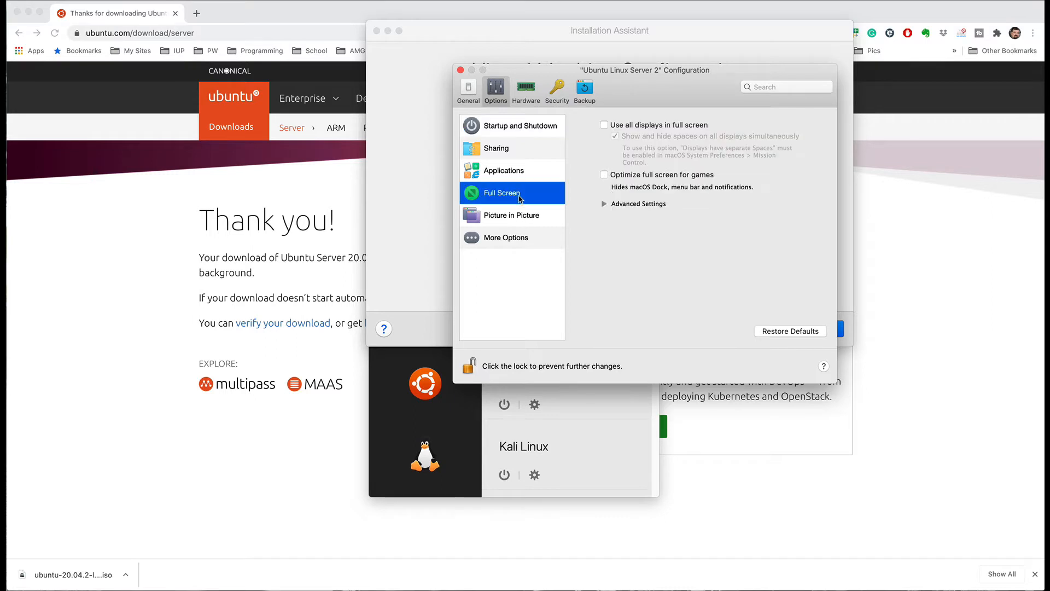
click(527, 93)
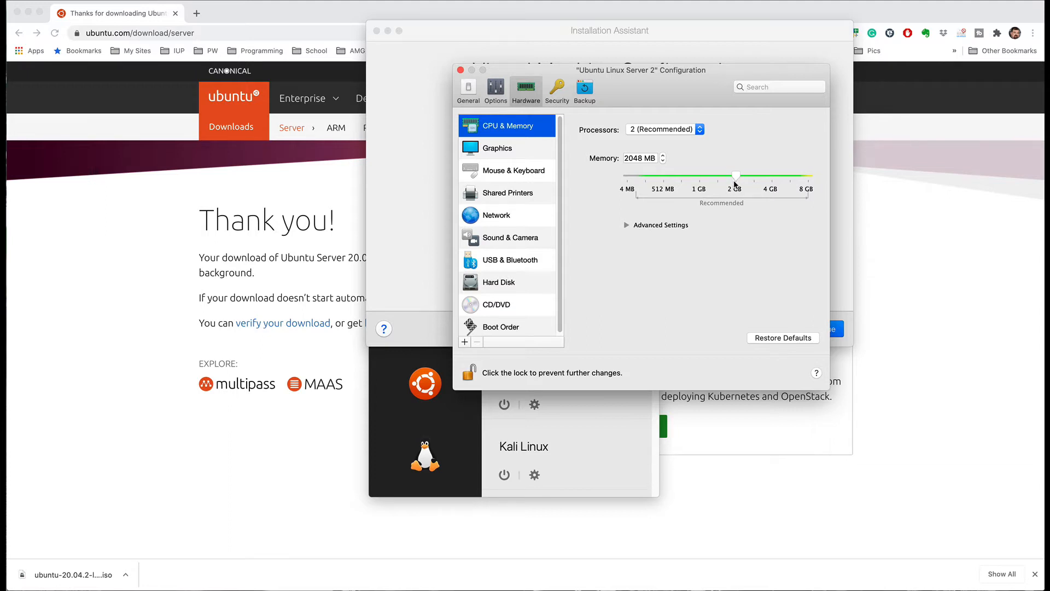
click(626, 225)
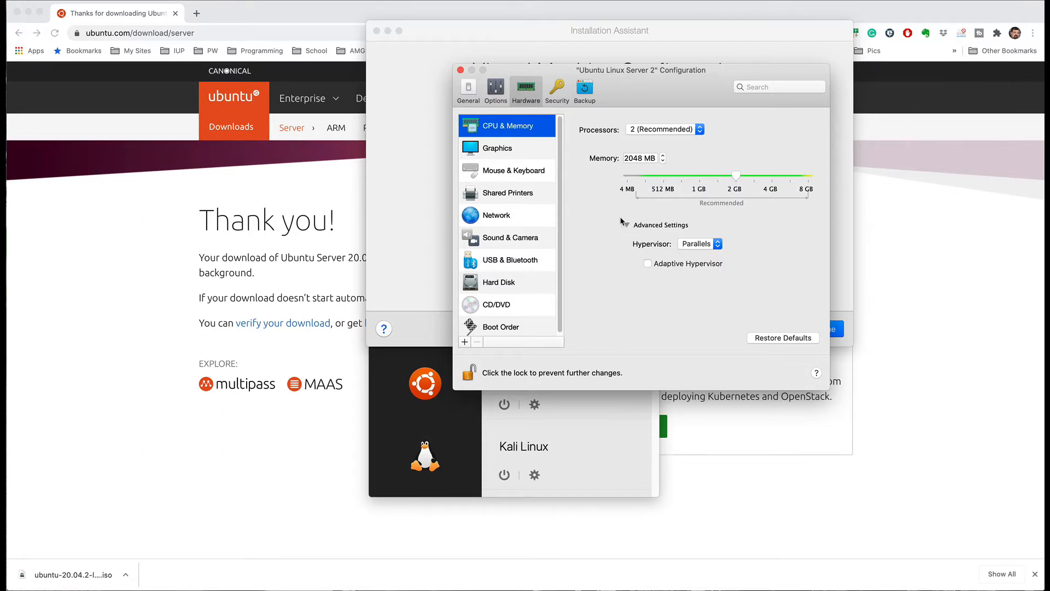
Step: Set the network source to bridged Ethernet, check its advanced settings, and close the configuration
click(507, 214)
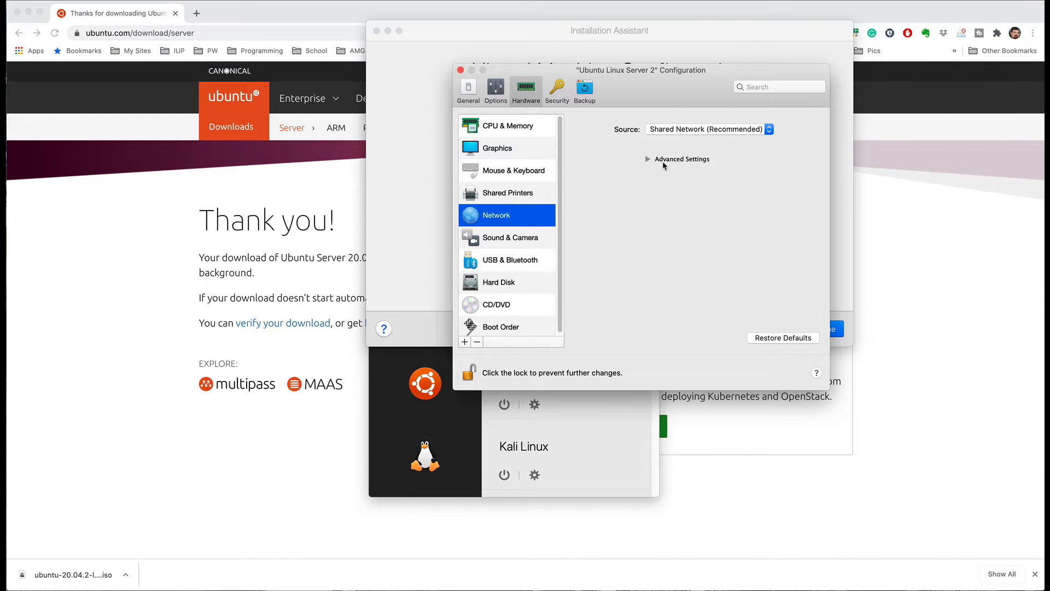
click(770, 130)
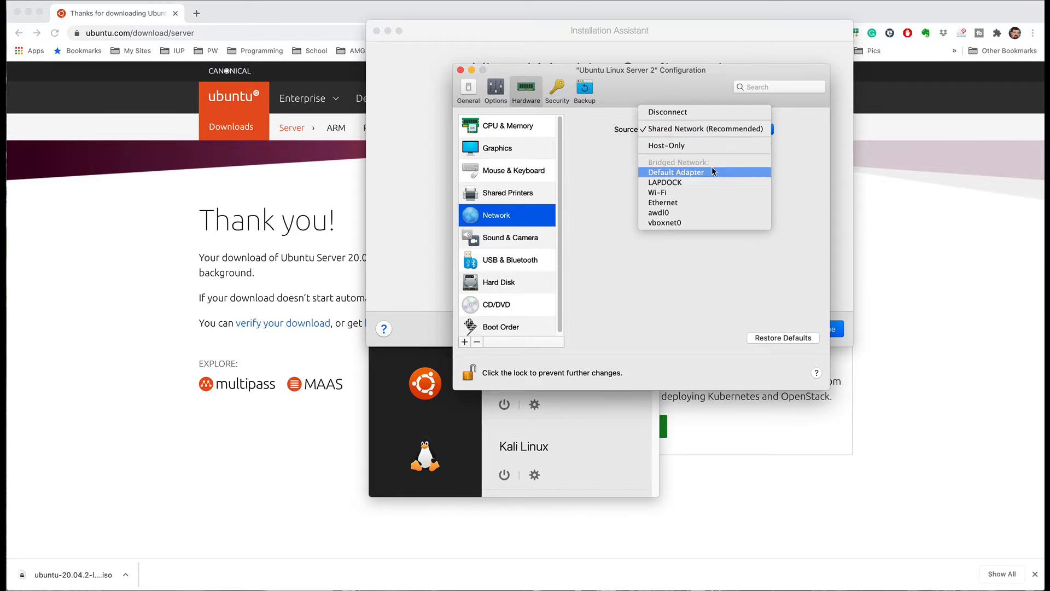
click(687, 203)
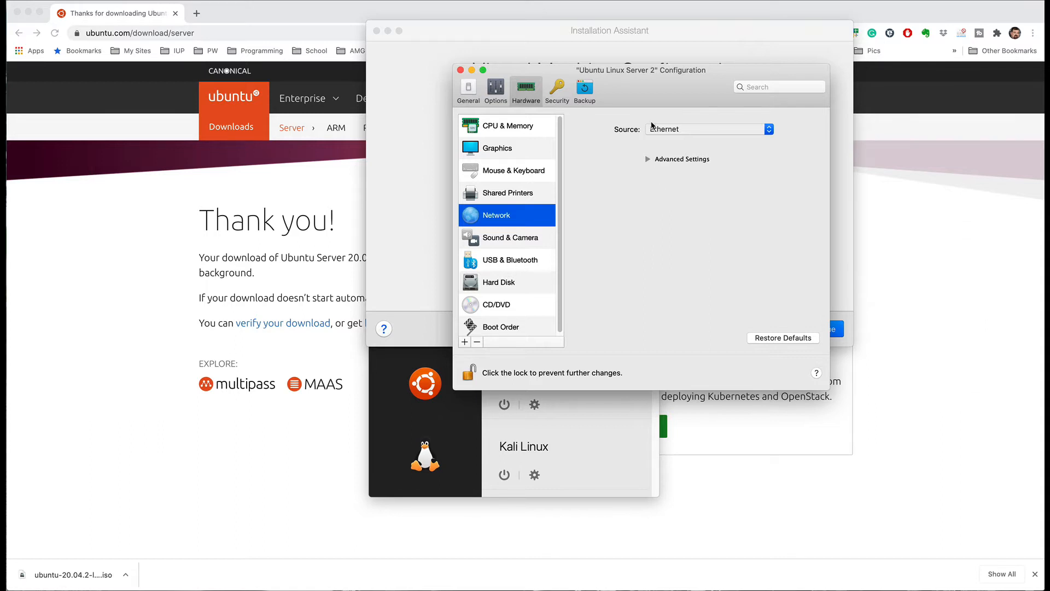
drag(641, 80, 549, 95)
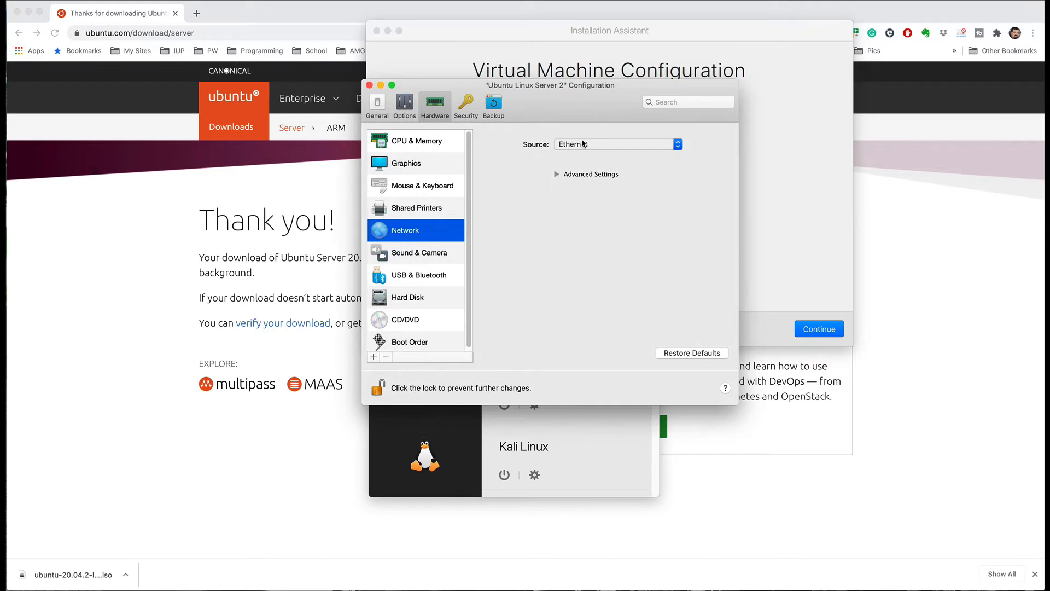
click(557, 175)
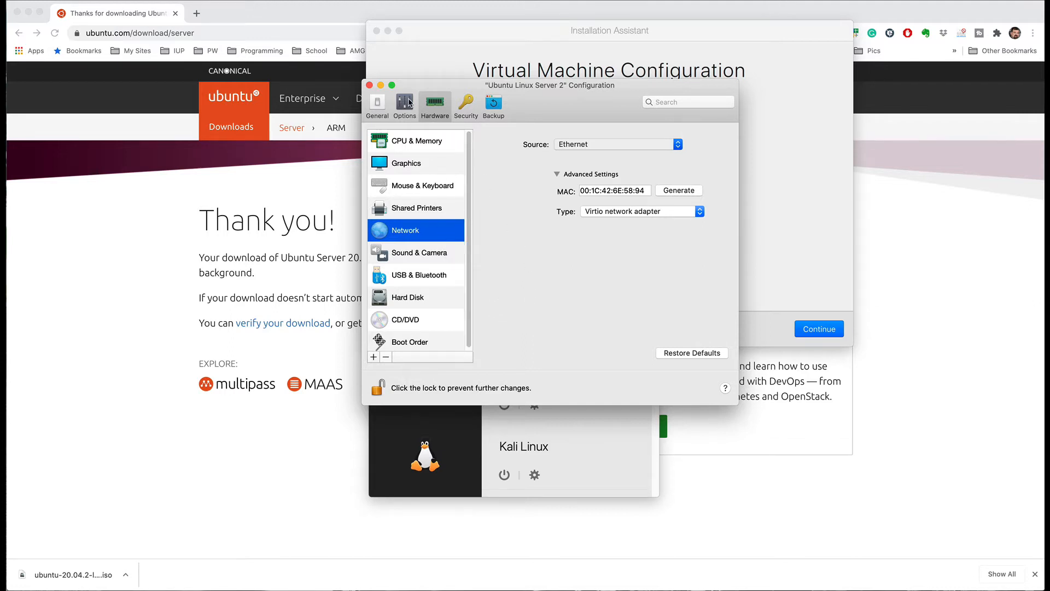
click(370, 86)
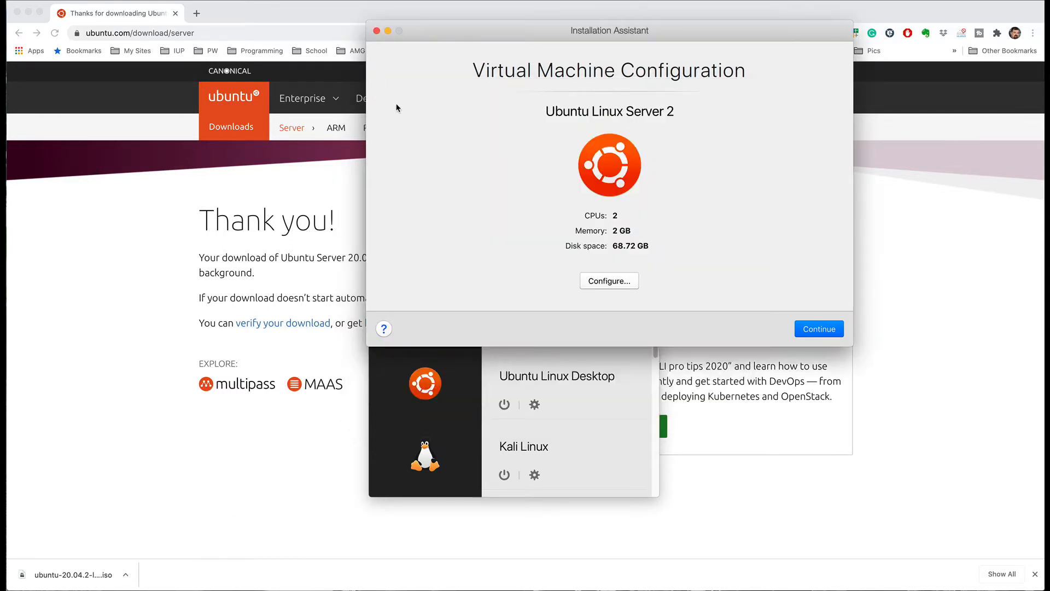
Step: Start the VM, dismiss the microphone alert, enlarge its window, and accept English
click(820, 330)
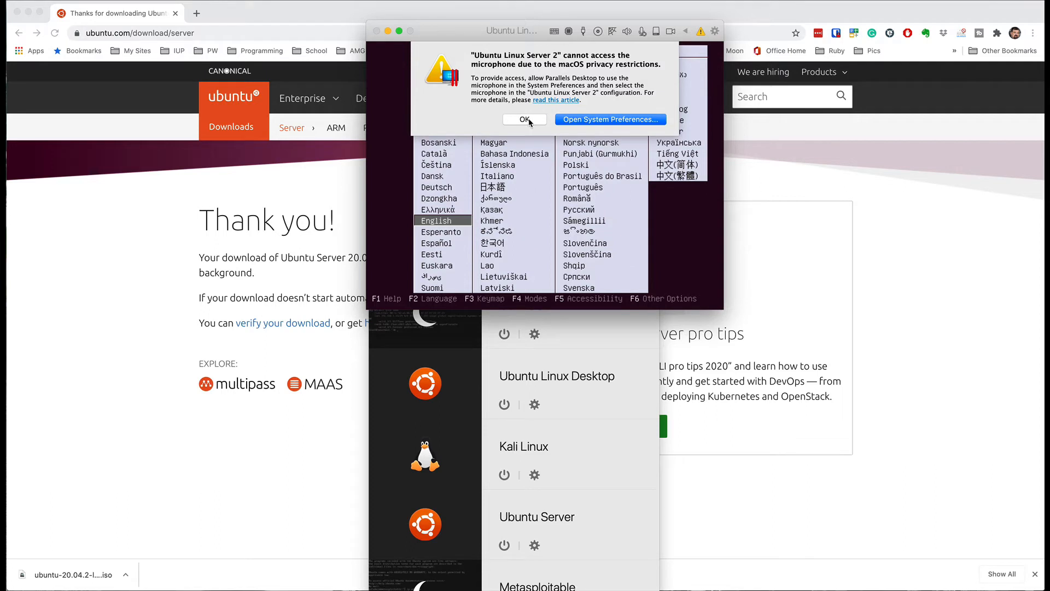
click(525, 119)
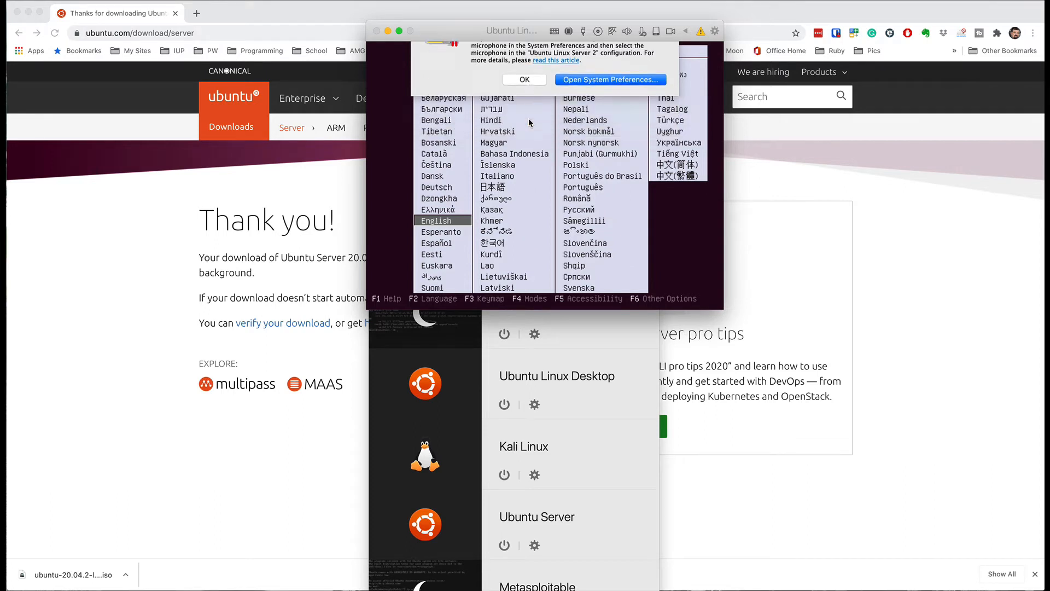
drag(530, 28, 491, 28)
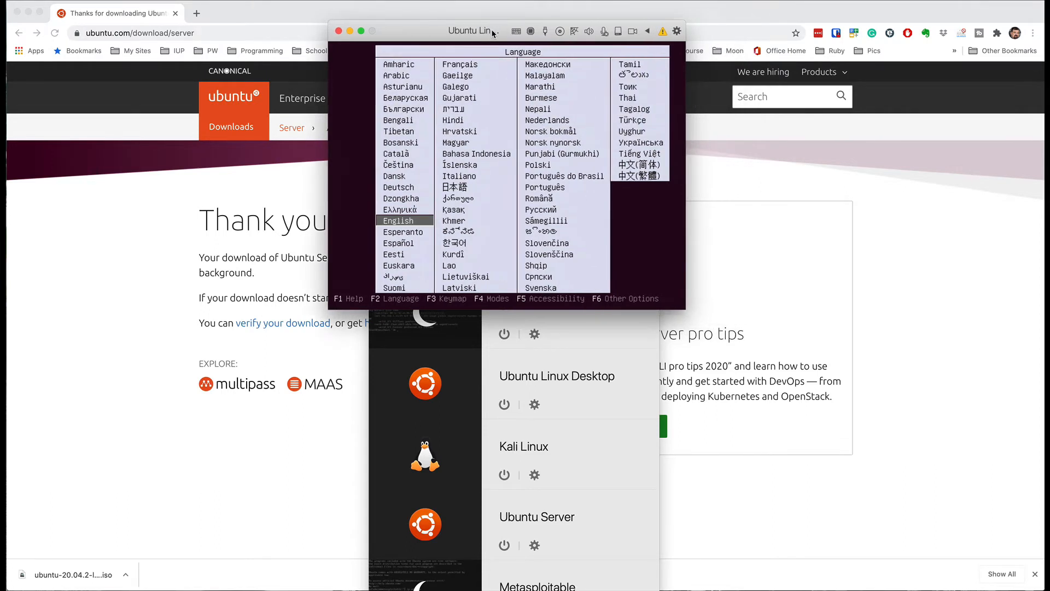
drag(677, 305, 1003, 547)
drag(567, 36, 450, 31)
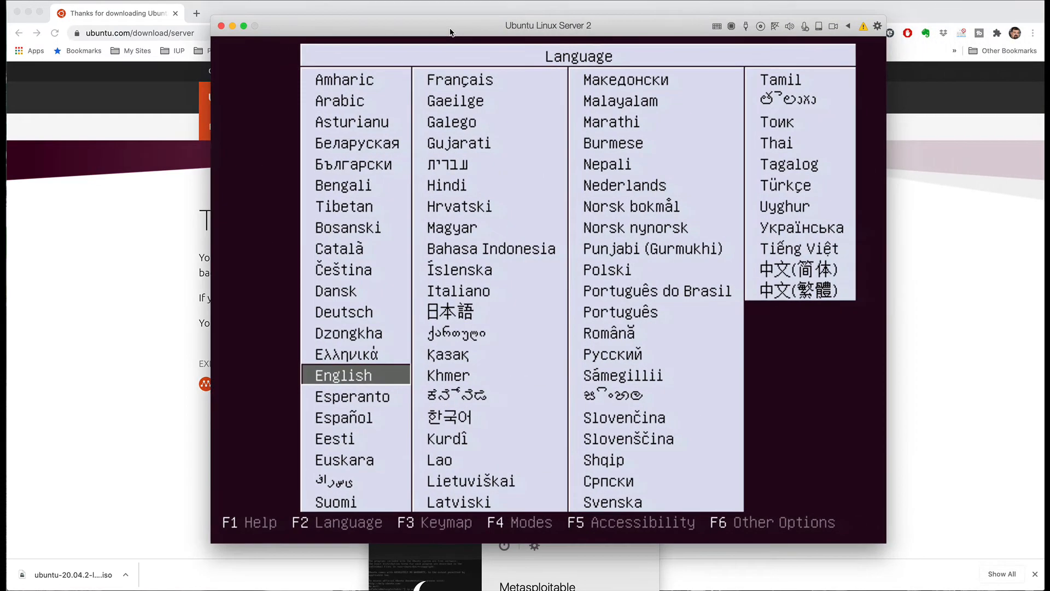
click(304, 152)
key(Return)
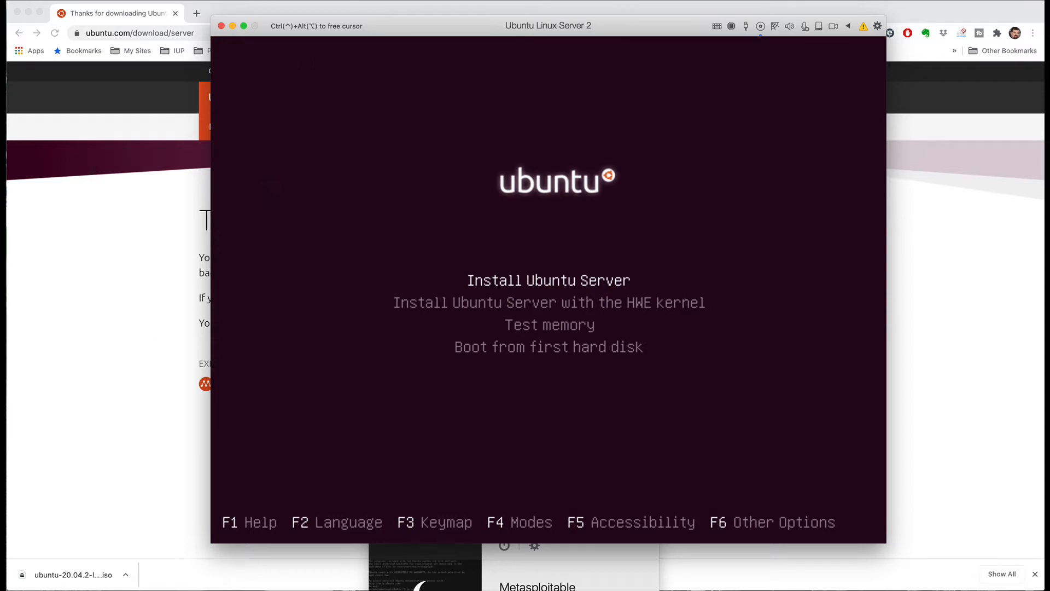
Step: Choose 'Install Ubuntu Server' in the boot menu to start the installer
key(Return)
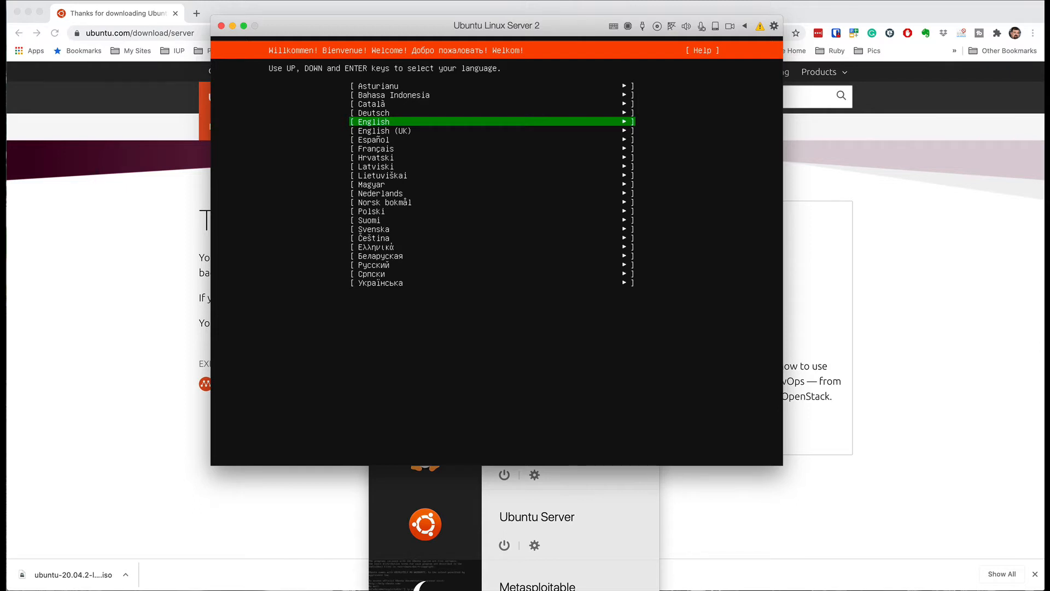
Step: Accept English language, English (US) keyboard, DHCP networking, no proxy and the default archive mirror
key(Return)
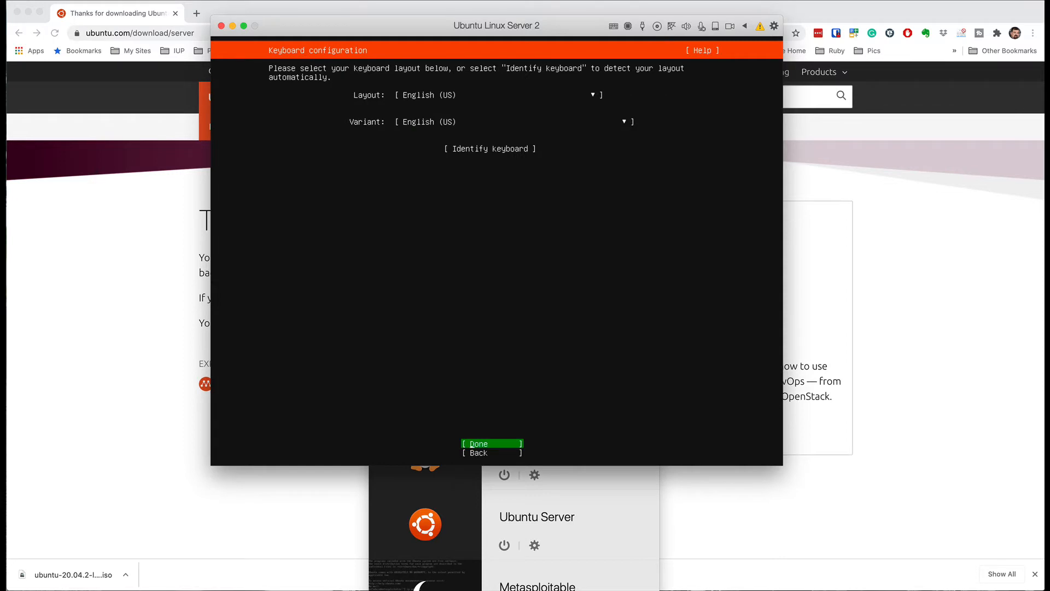
key(Return)
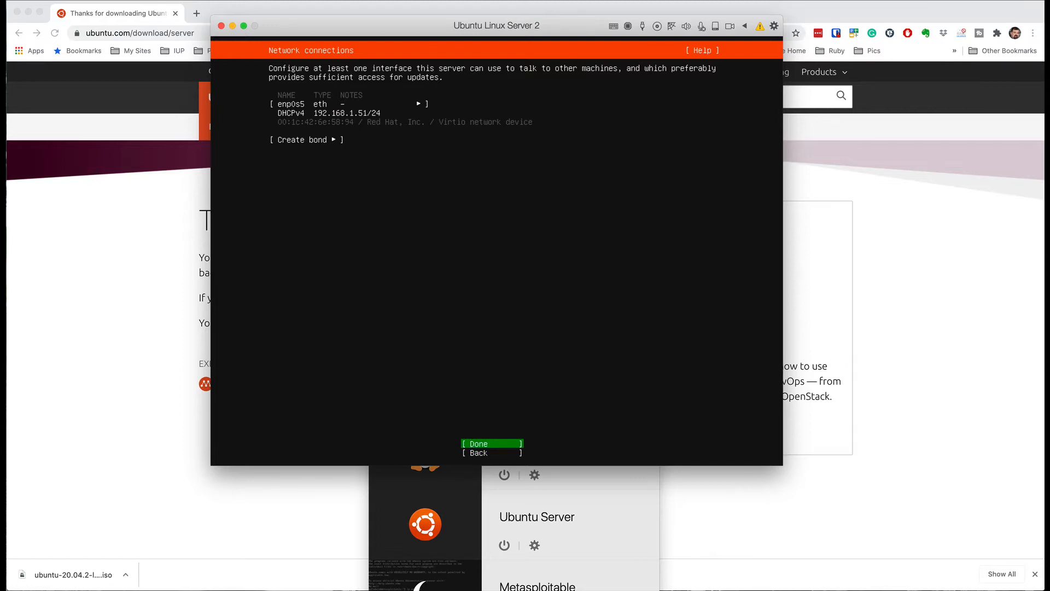
key(Return)
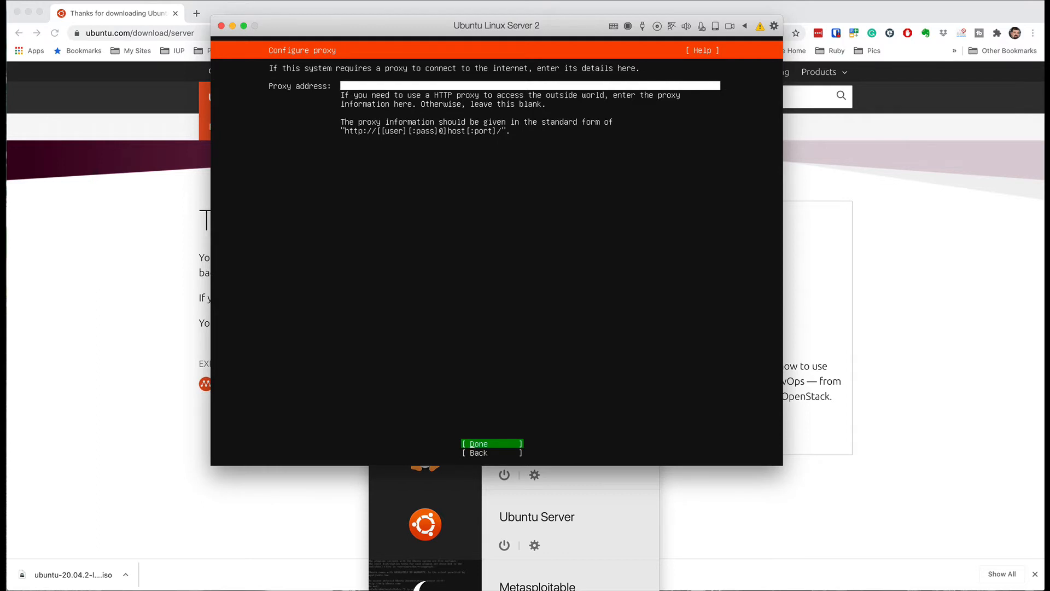
key(Return)
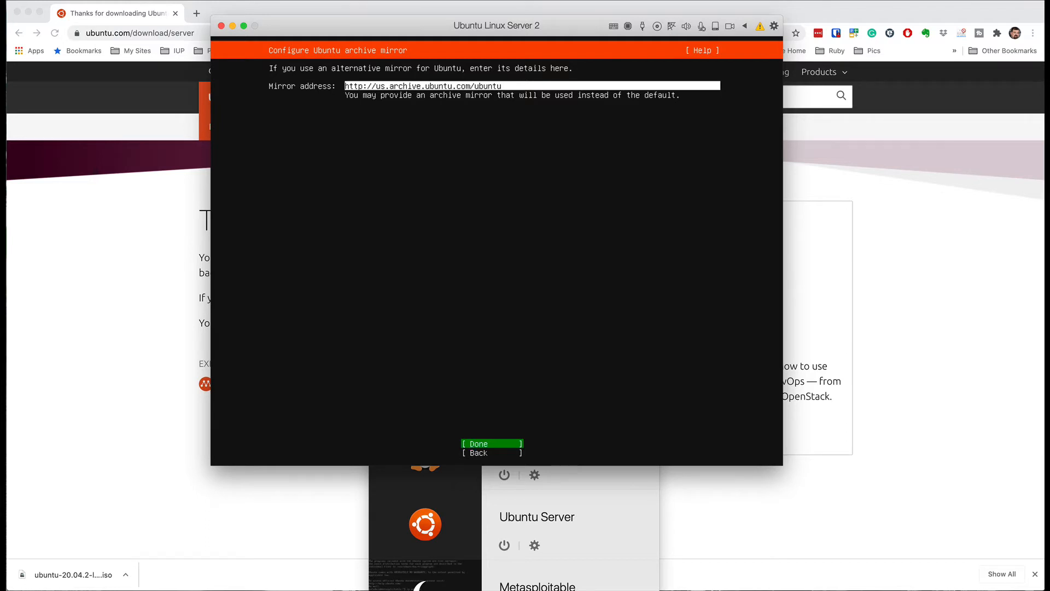
key(Return)
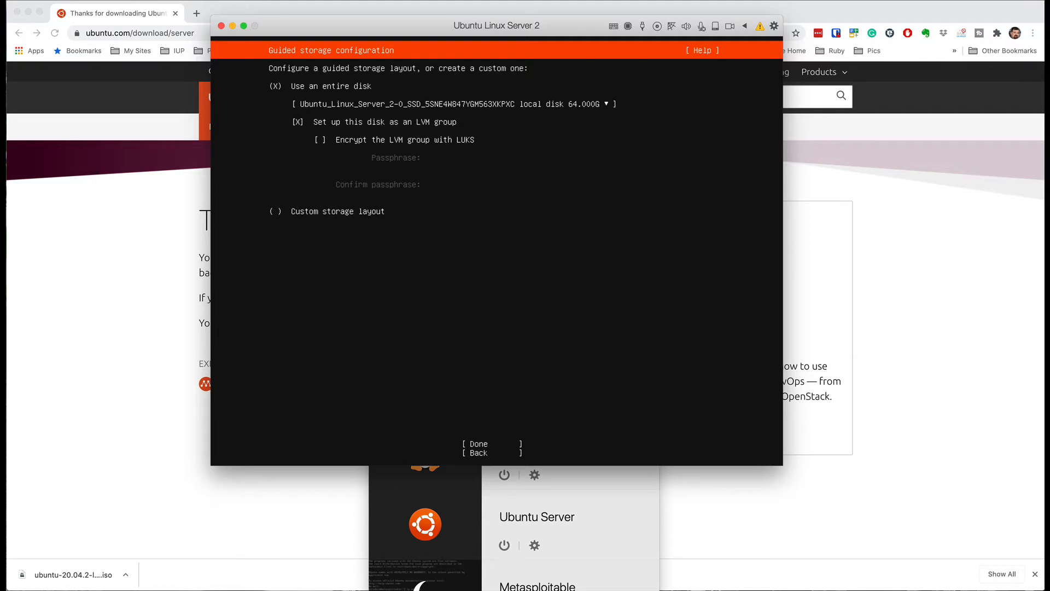
Step: Keep the entire-disk LVM layout, confirm the storage summary and continue past the formatting warning
key(Down)
key(Down)
key(Down)
key(Return)
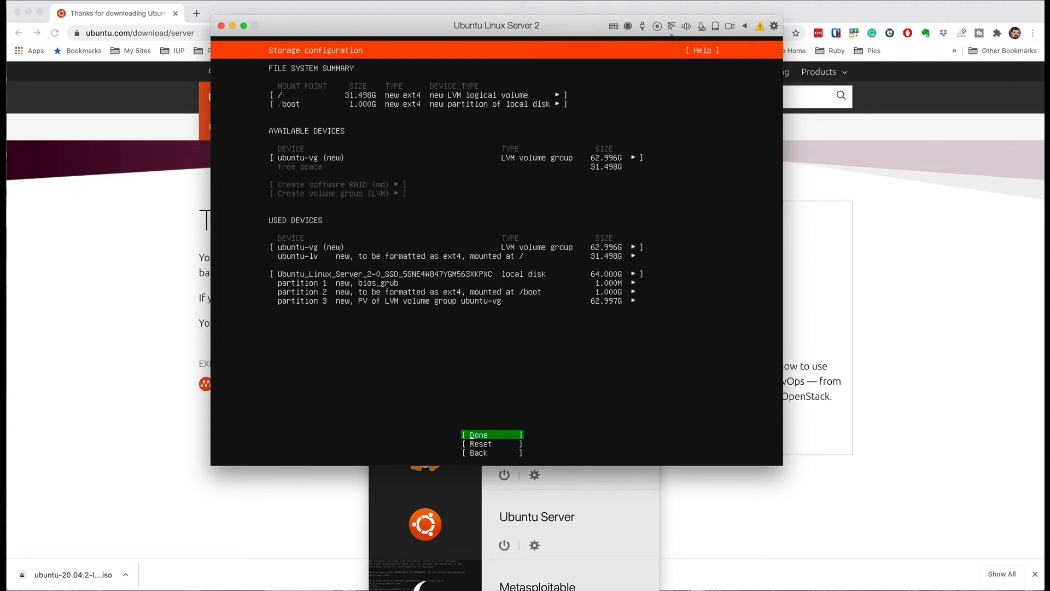
key(Return)
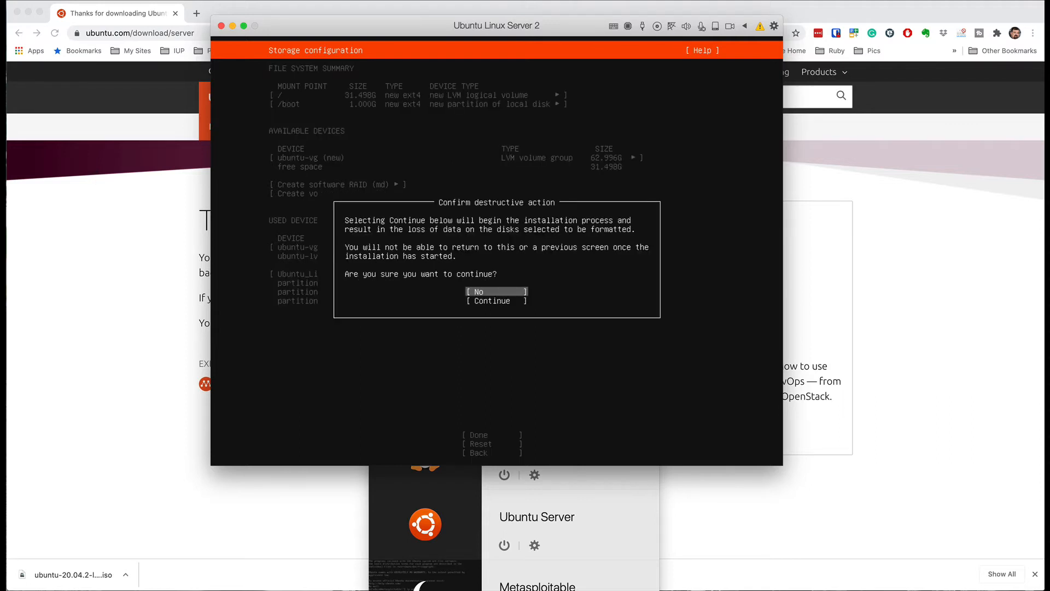
key(Down)
key(Return)
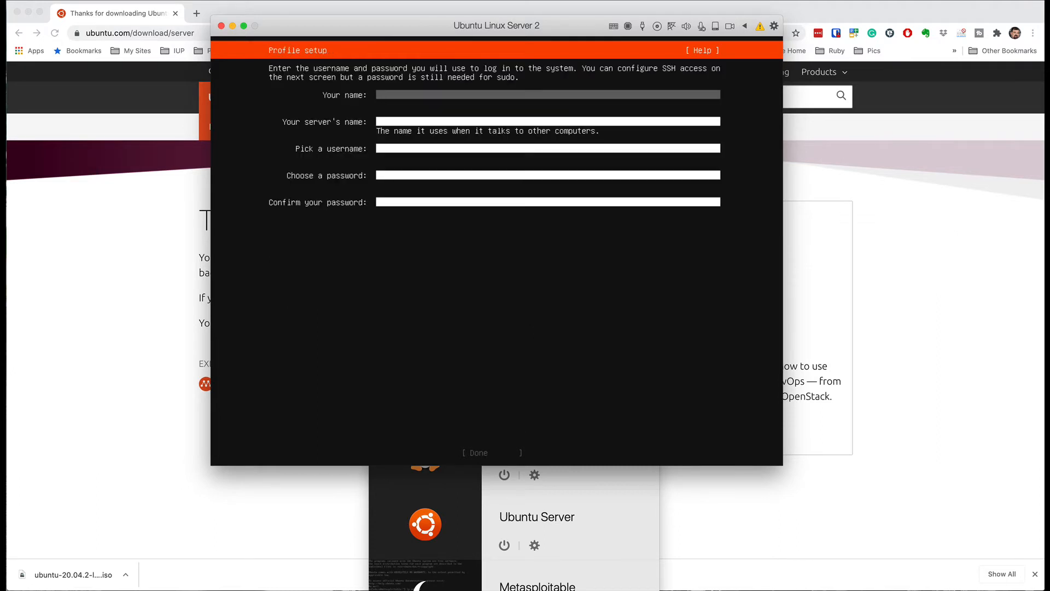
Step: Enter the user's name, server name ubuntuserver2, a username and the password twice, then submit
text(jack)
key(Tab)
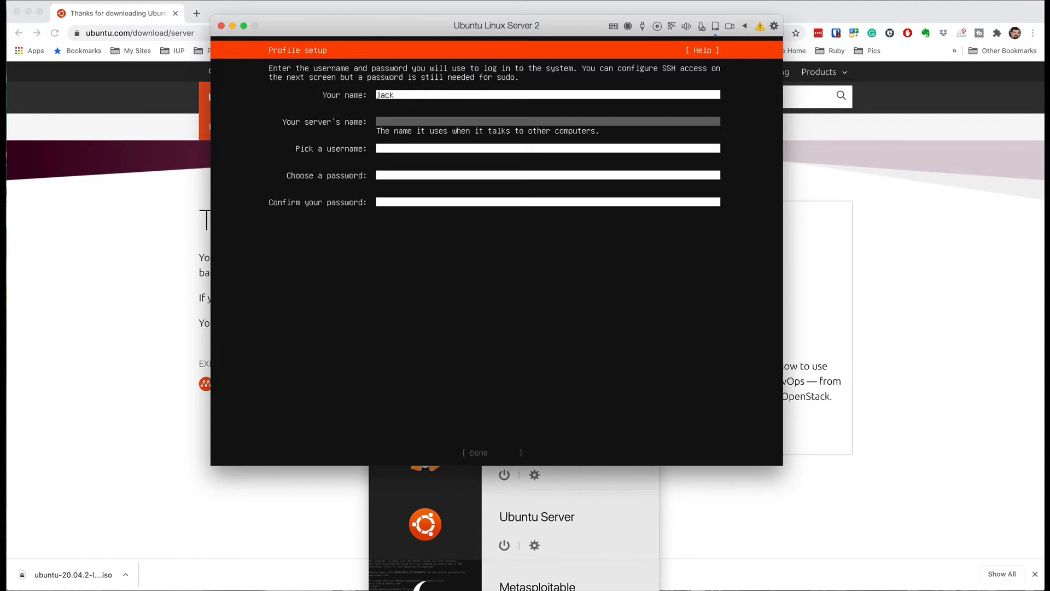
text(ubuntuserver2)
key(Tab)
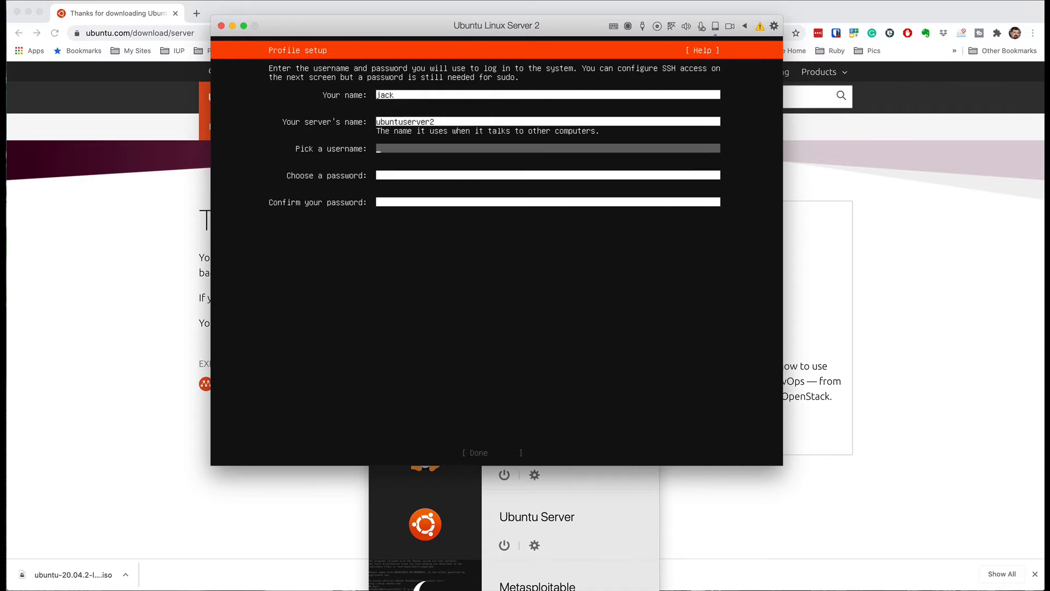
text(jack)
key(Tab)
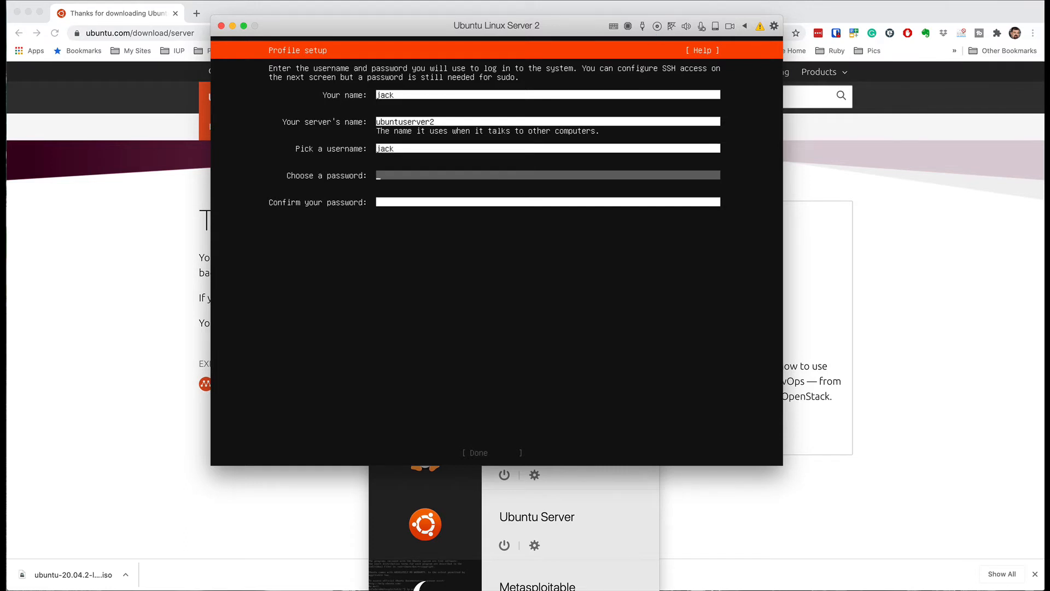
text(********)
key(Tab)
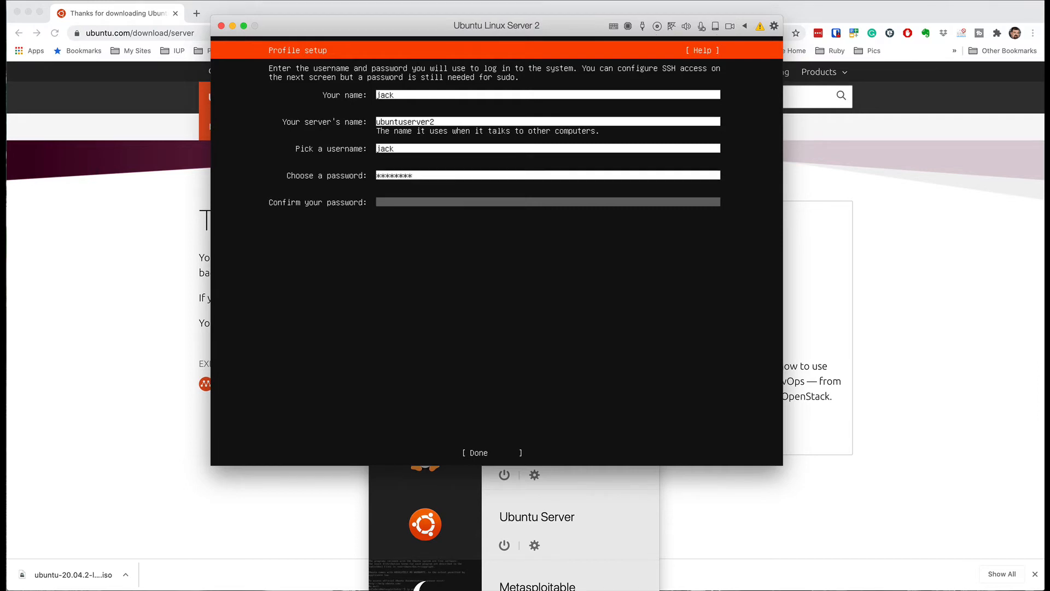
text(********)
key(Tab)
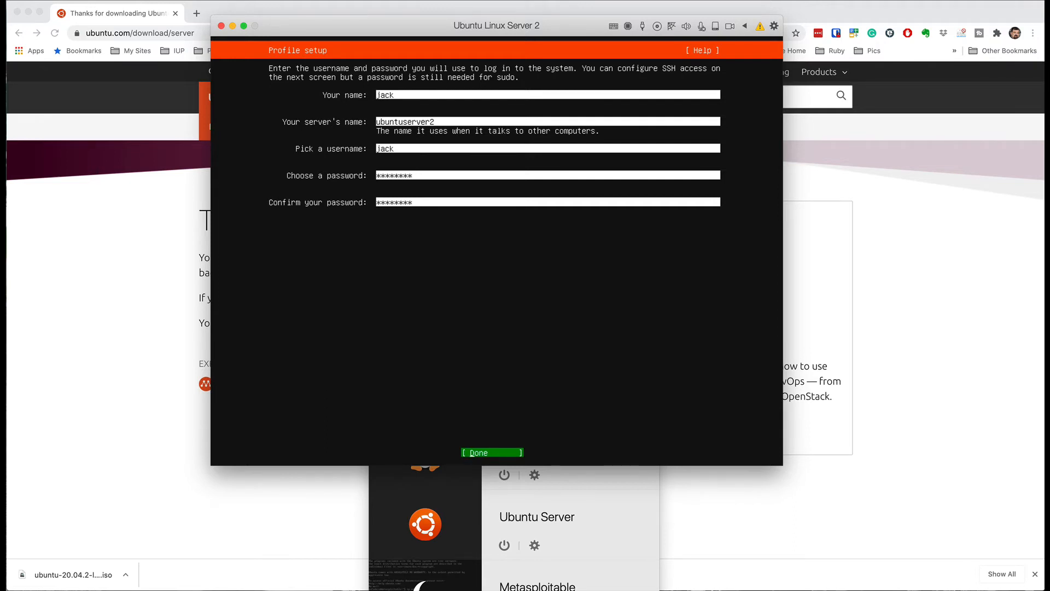
key(Return)
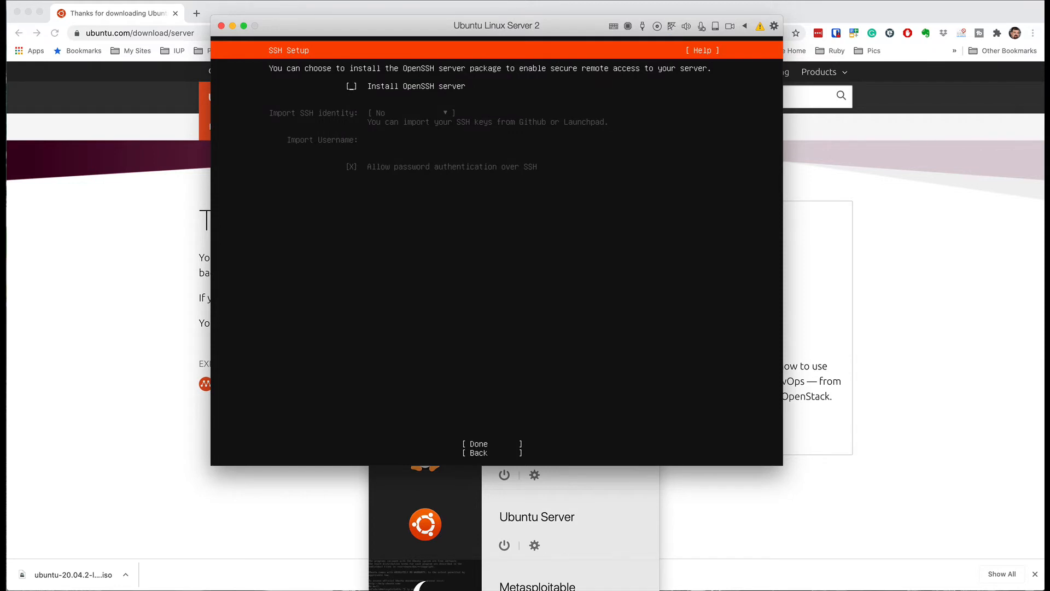
Step: Enable 'Install OpenSSH server', leave all featured snaps unselected, and start the installation
key(space)
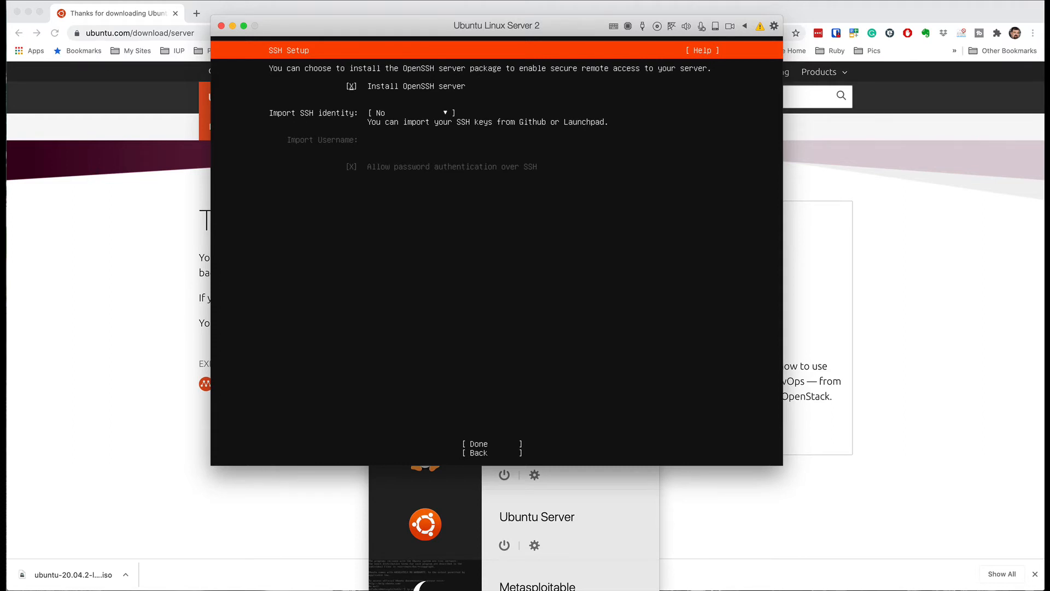
key(Tab)
key(Tab)
key(Return)
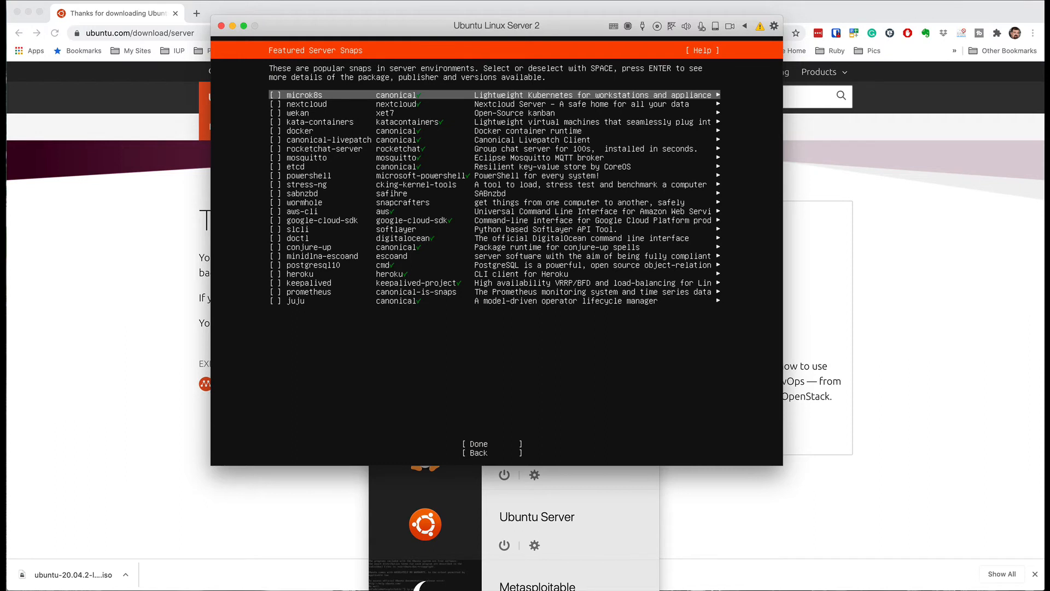
key(Tab)
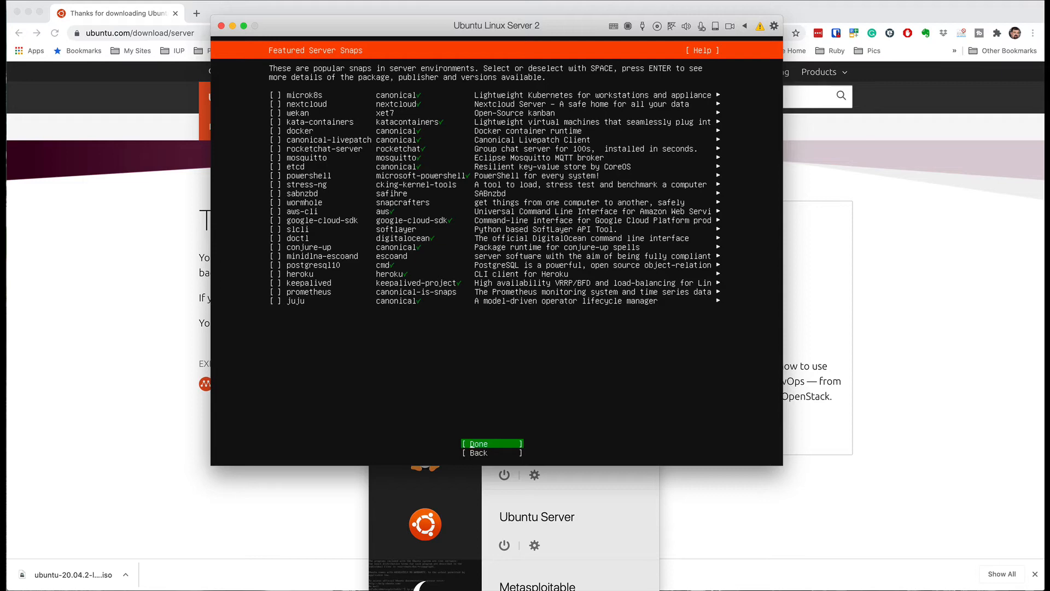
key(Return)
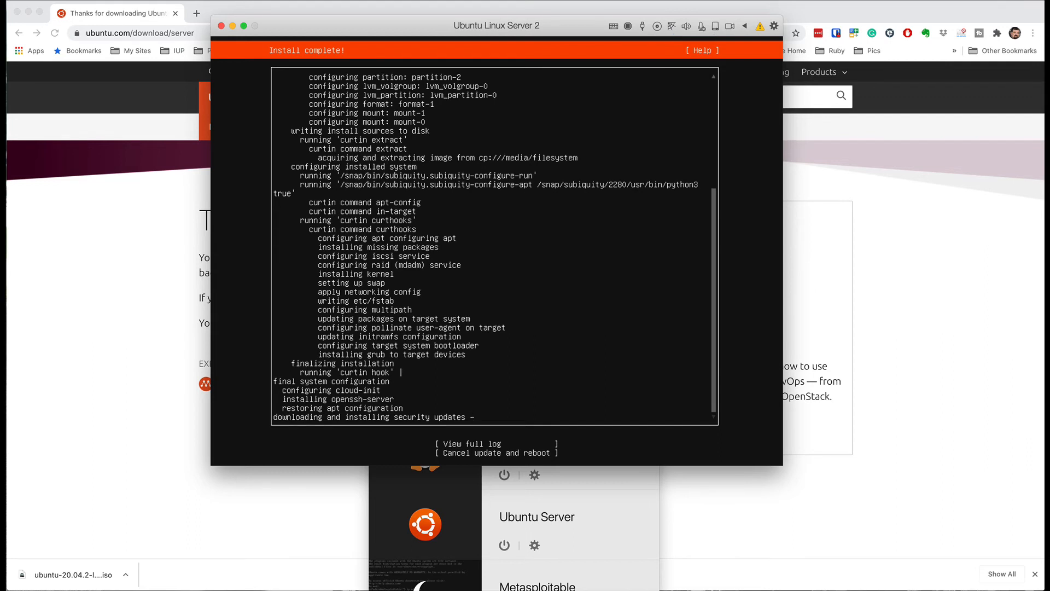
Step: Choose 'Cancel update and reboot' to skip the security updates and restart the VM
key(Tab)
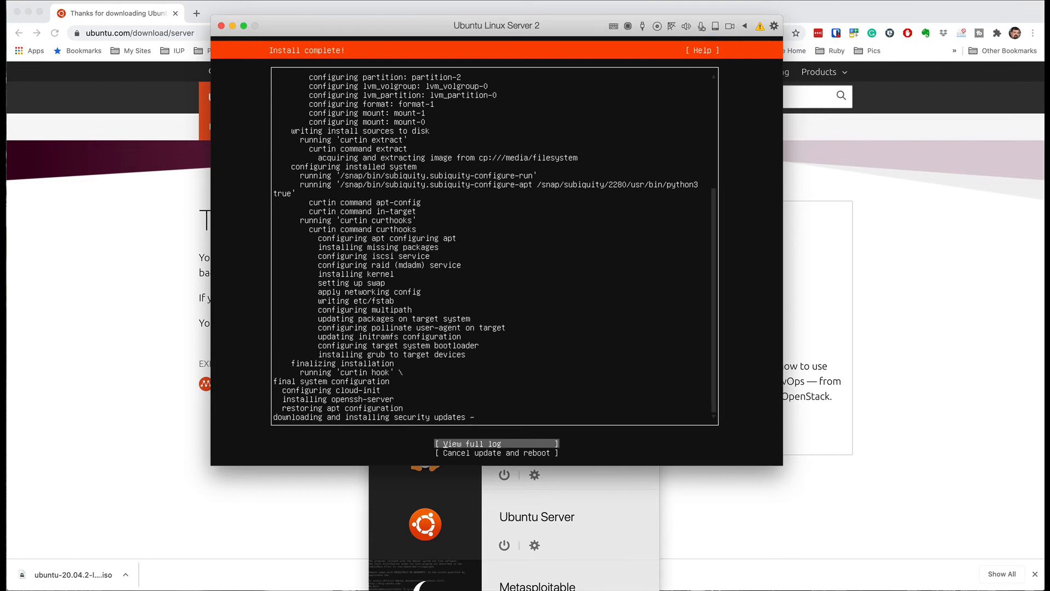
key(Down)
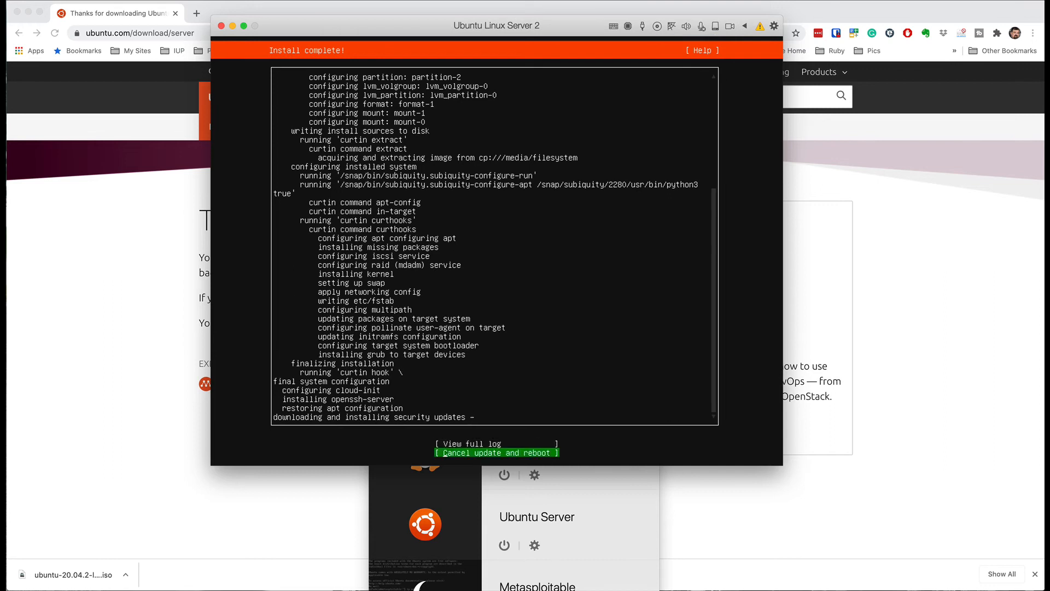
key(Return)
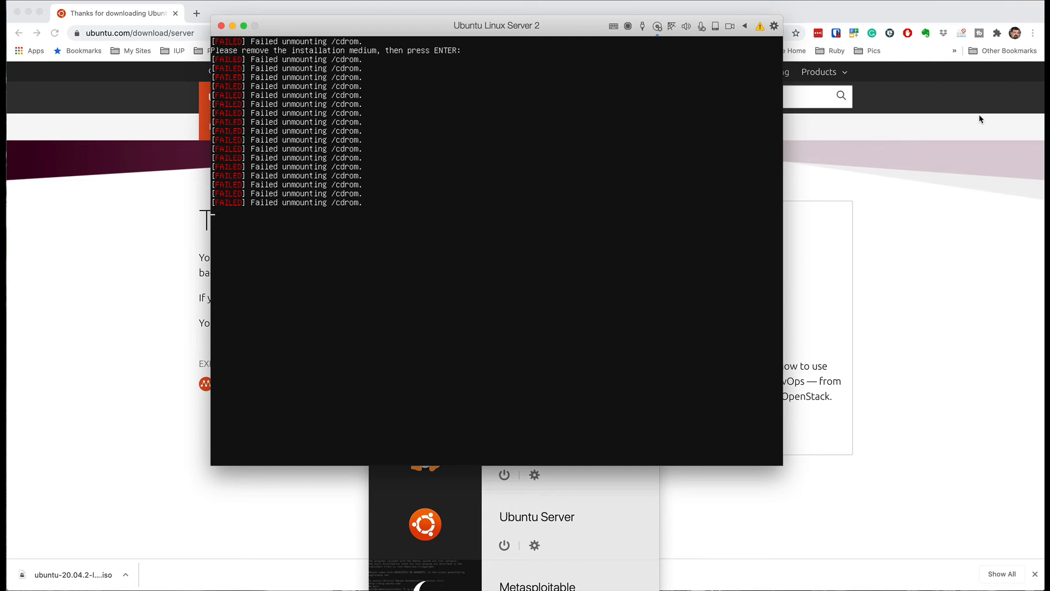
Step: Disconnect the Ubuntu ISO from the VM's CD/DVD drive and continue the reboot
click(658, 27)
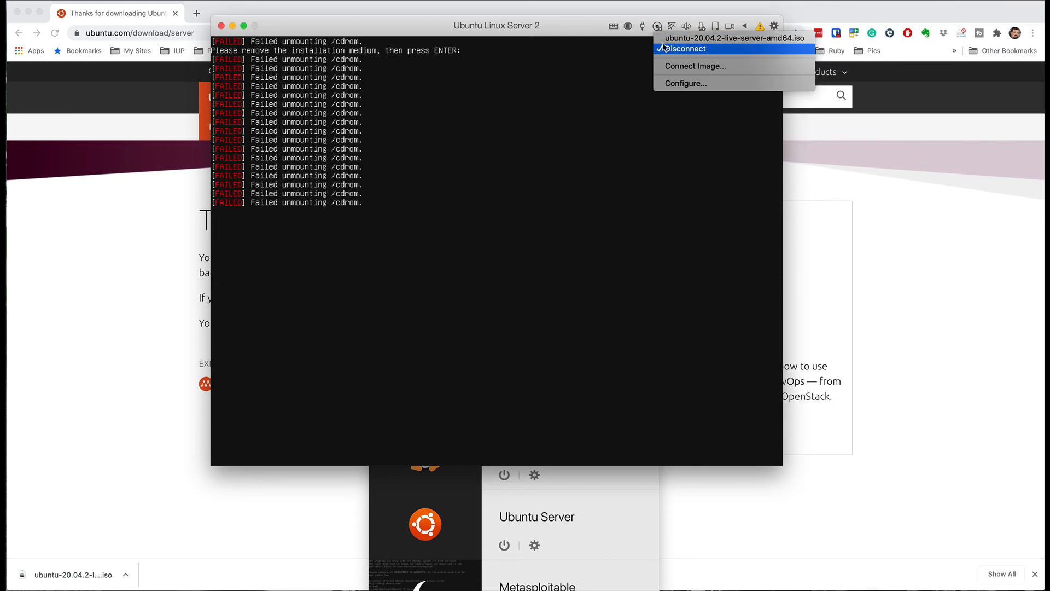
click(667, 50)
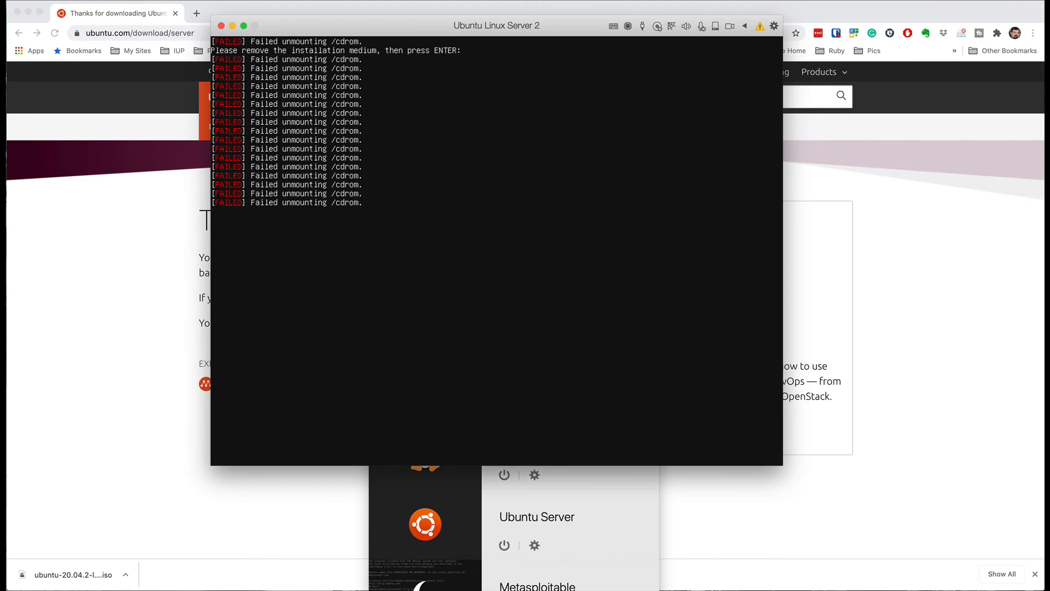
key(Return)
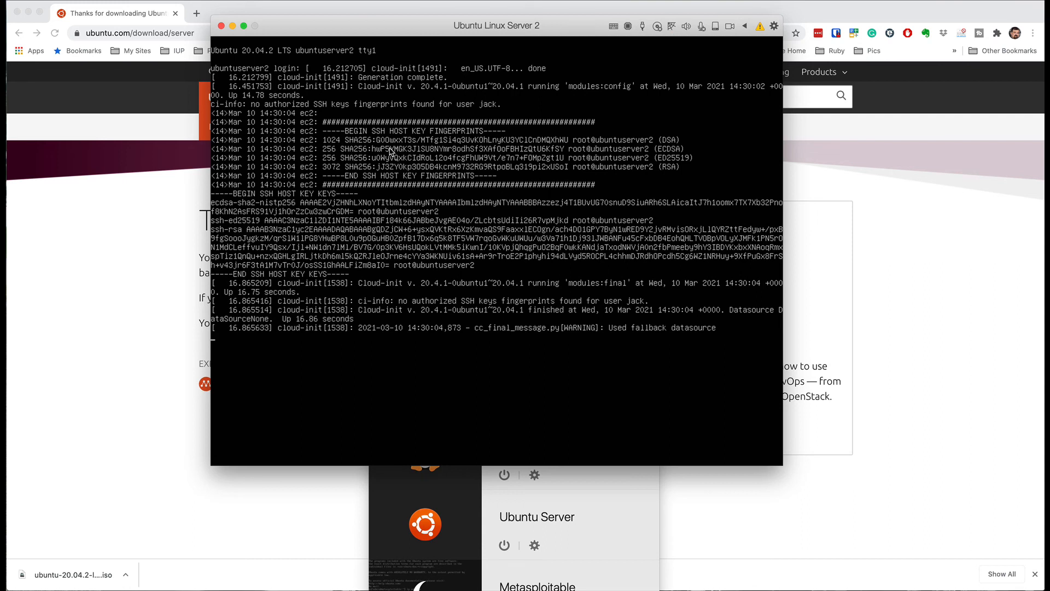
Step: Sign in at the ubuntuserver2 login prompt with the new account's username and password
key(Return)
text(jack)
key(Return)
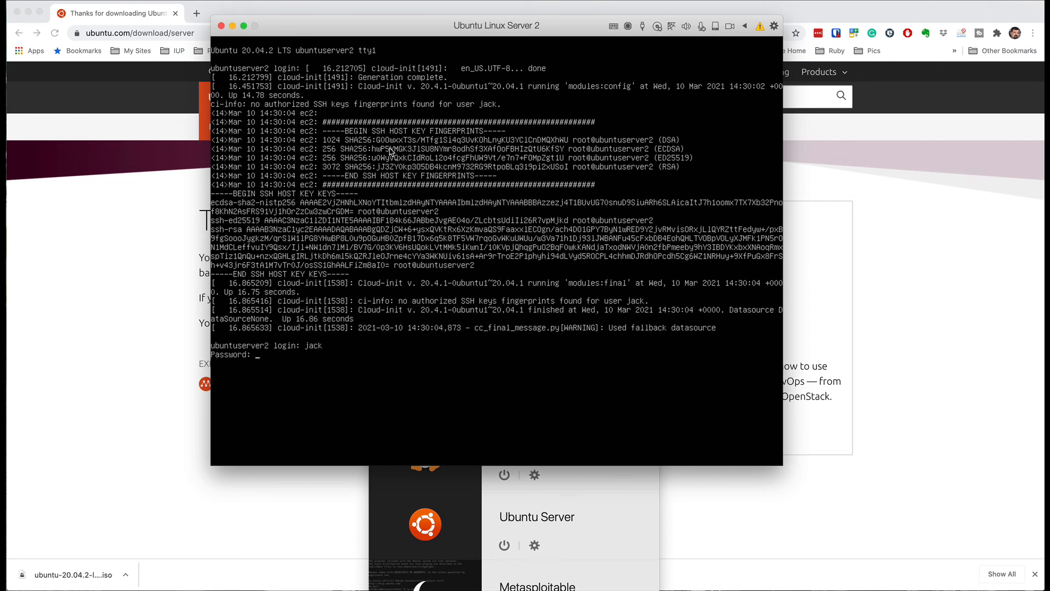
key(Return)
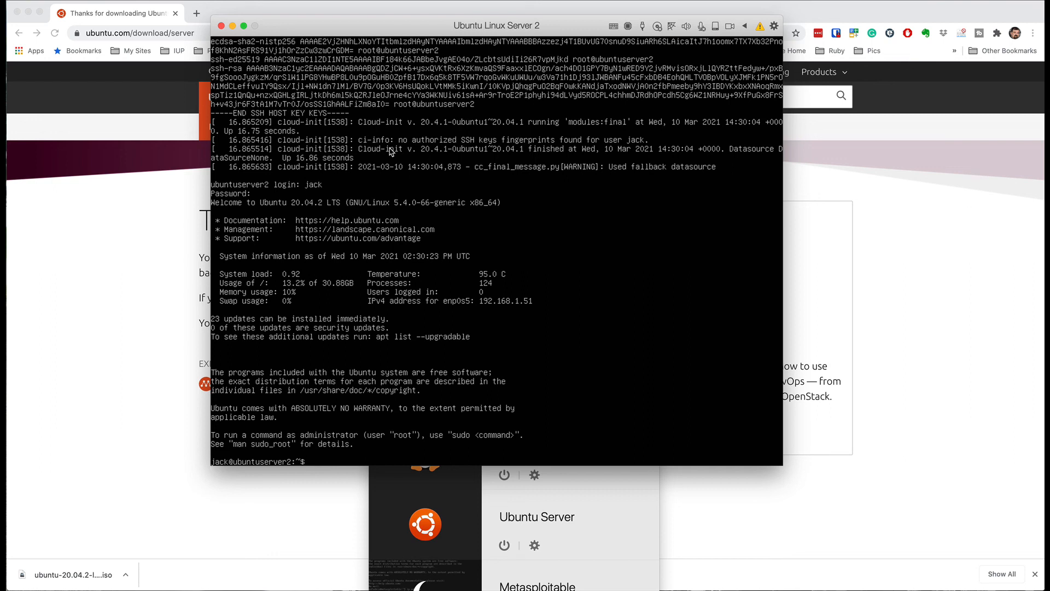
Step: Run clear to wipe the console, then exit to log out of the shell
text(clear)
key(Return)
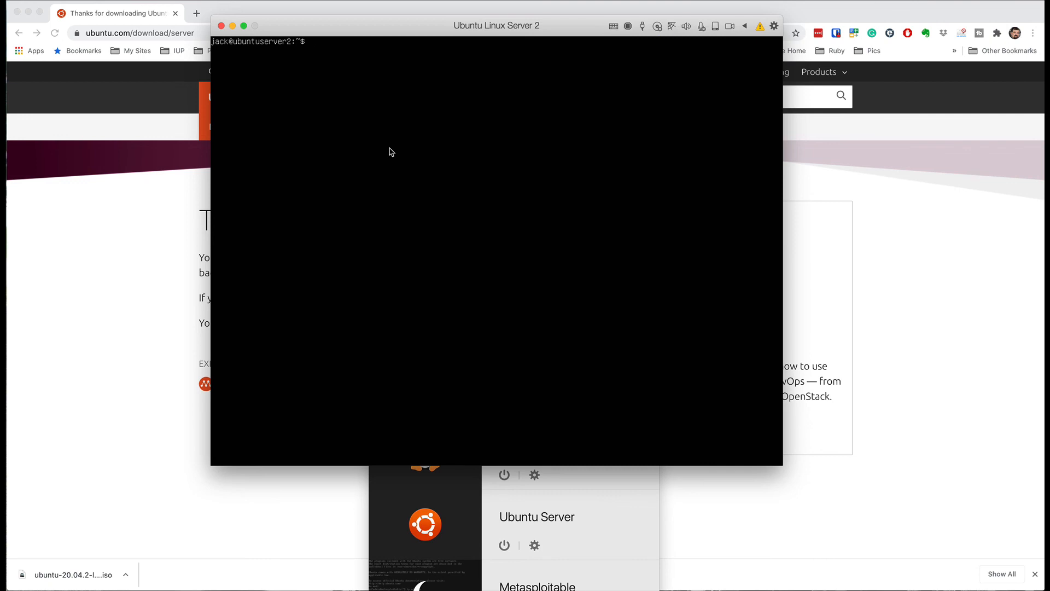
text(exit)
key(Return)
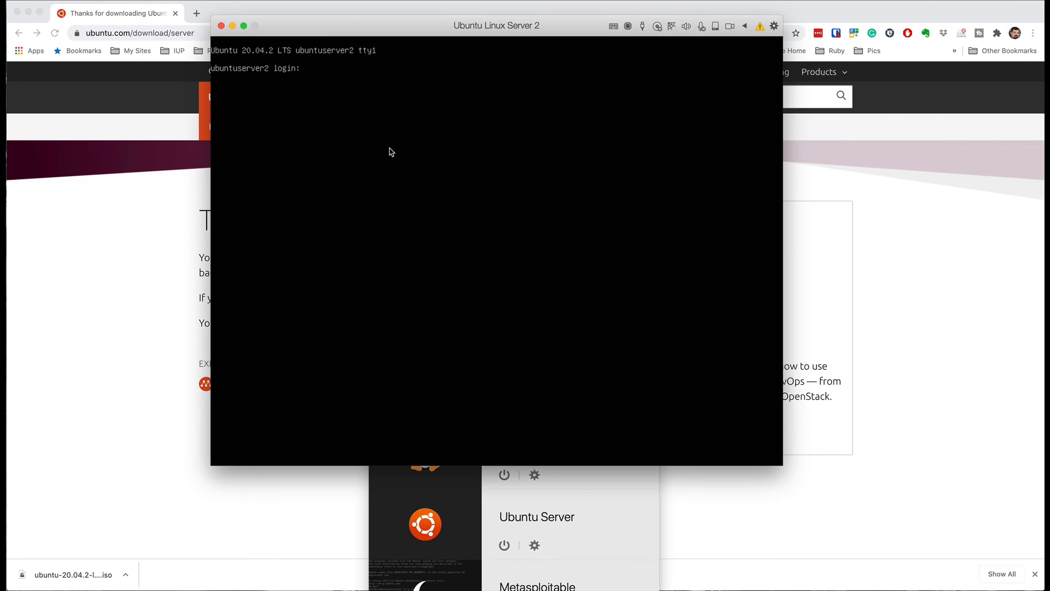